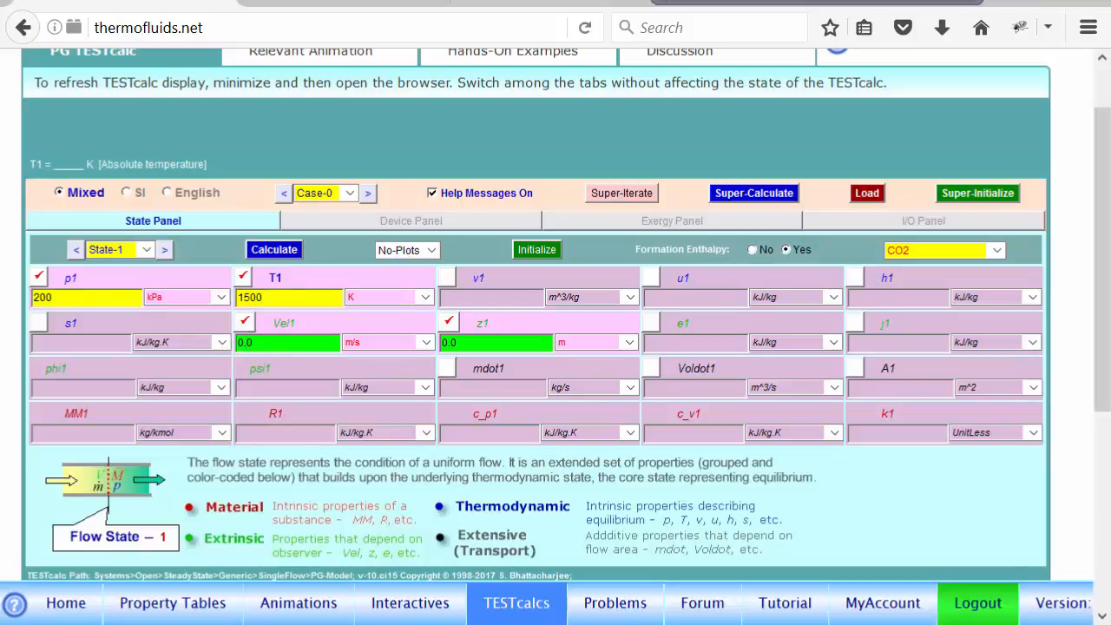
Set the State-1 velocity Vel1 to 5 m/s and calculate the state
key("BackSpace")
key("BackSpace")
key("BackSpace")
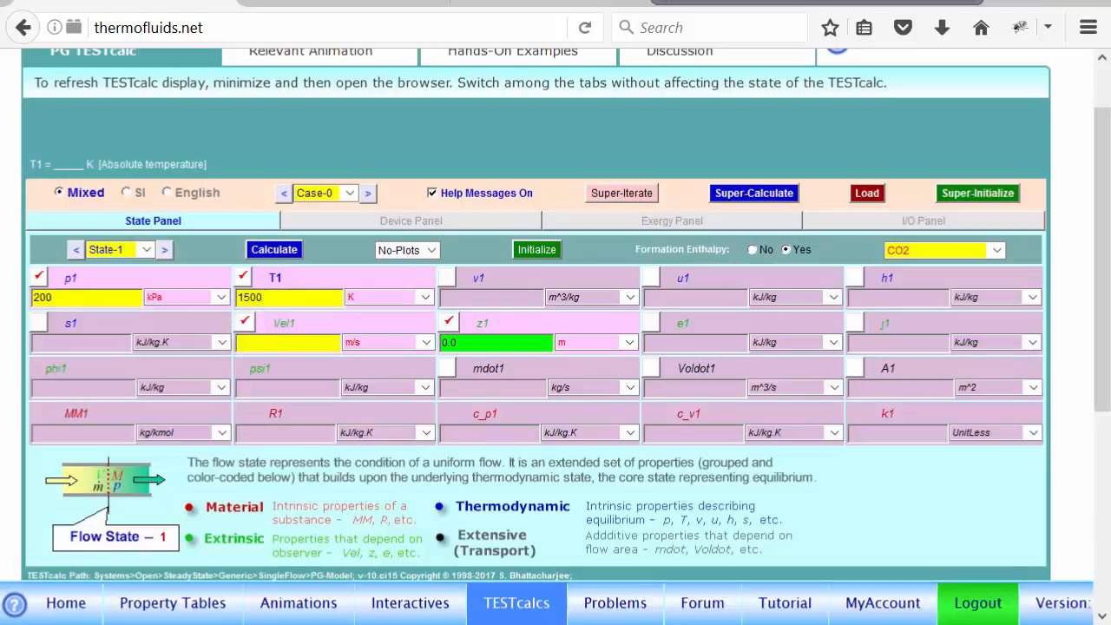
type("5")
key("Return")
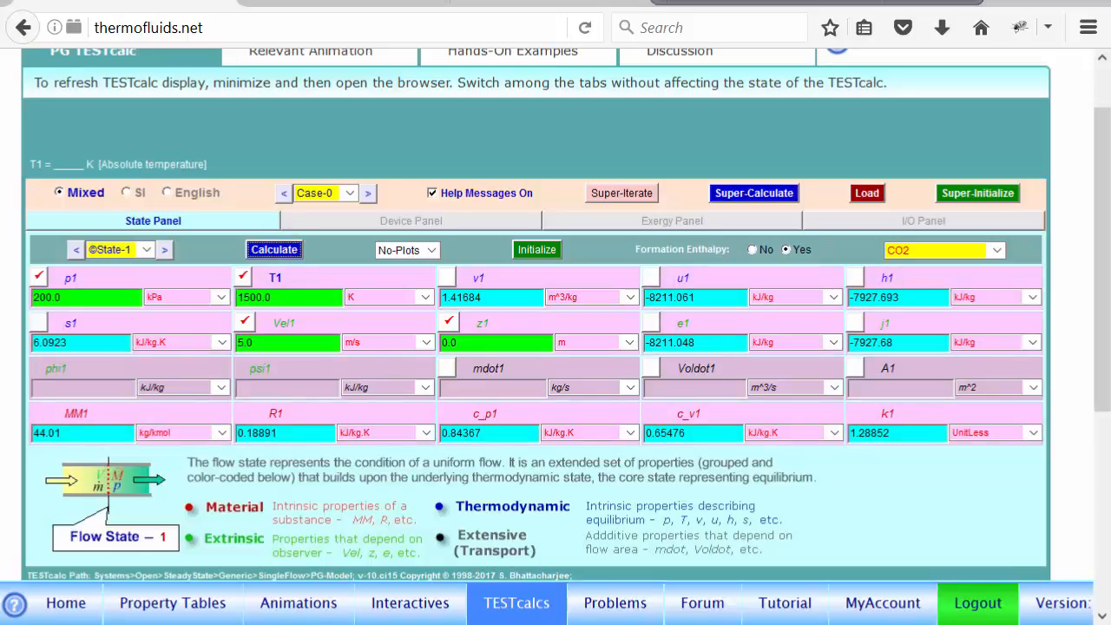
Link the State-1 mass flow rate mdot1 to State-3 with the formula =mdot3
left_click(447, 368)
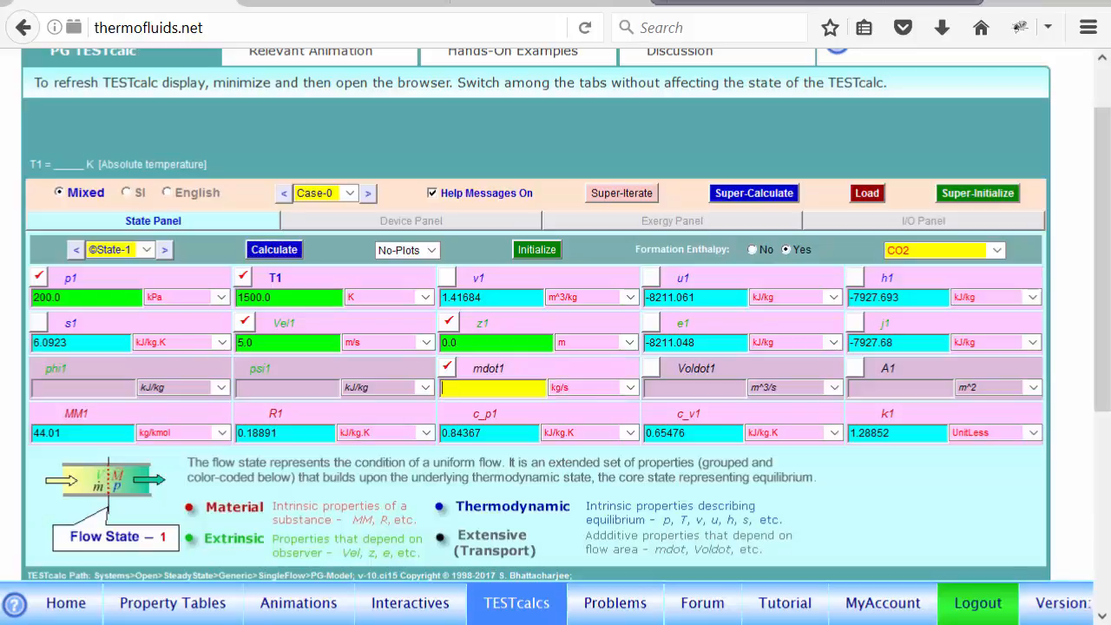
type("=mdot3")
key("Return")
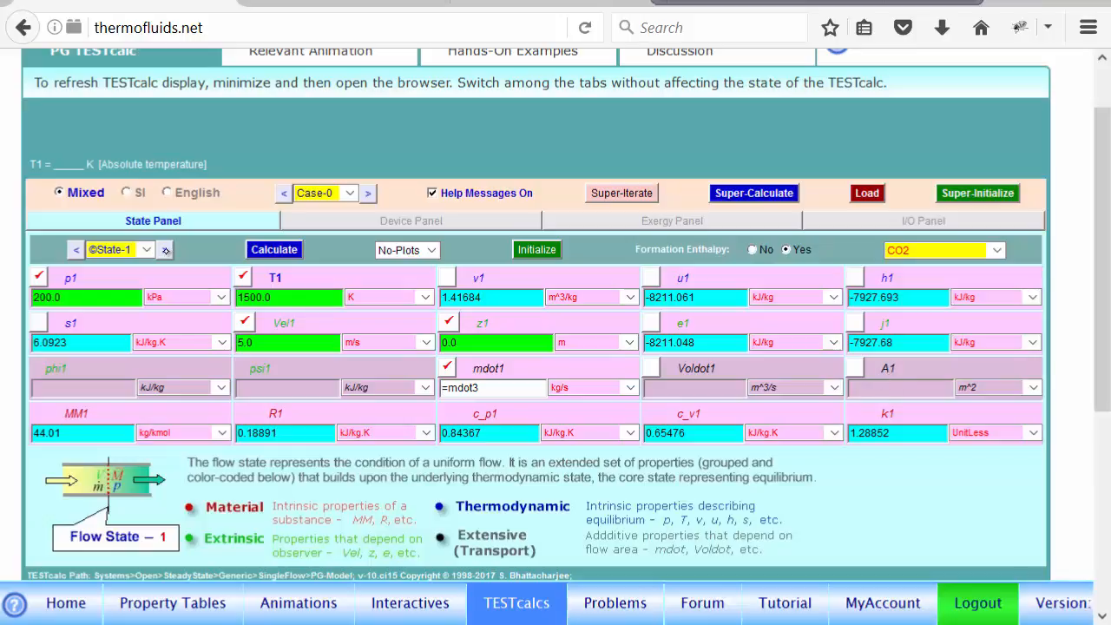
Switch to State-3 and set its pressure p3 to 100 kPa and temperature T3 to 1400 K
left_click(165, 250)
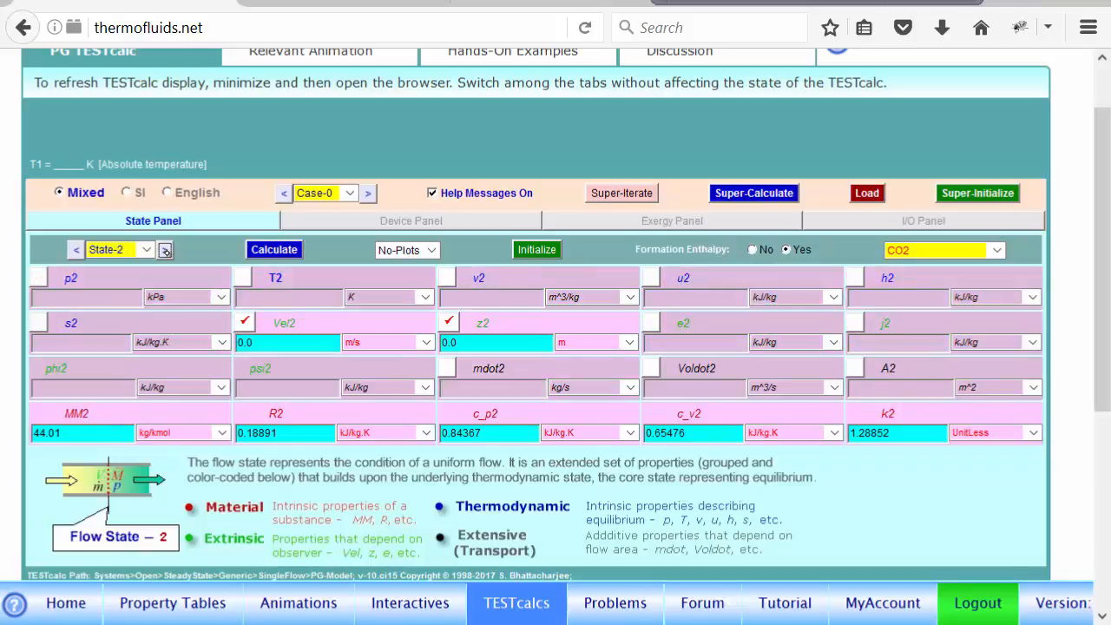
left_click(165, 251)
left_click(39, 274)
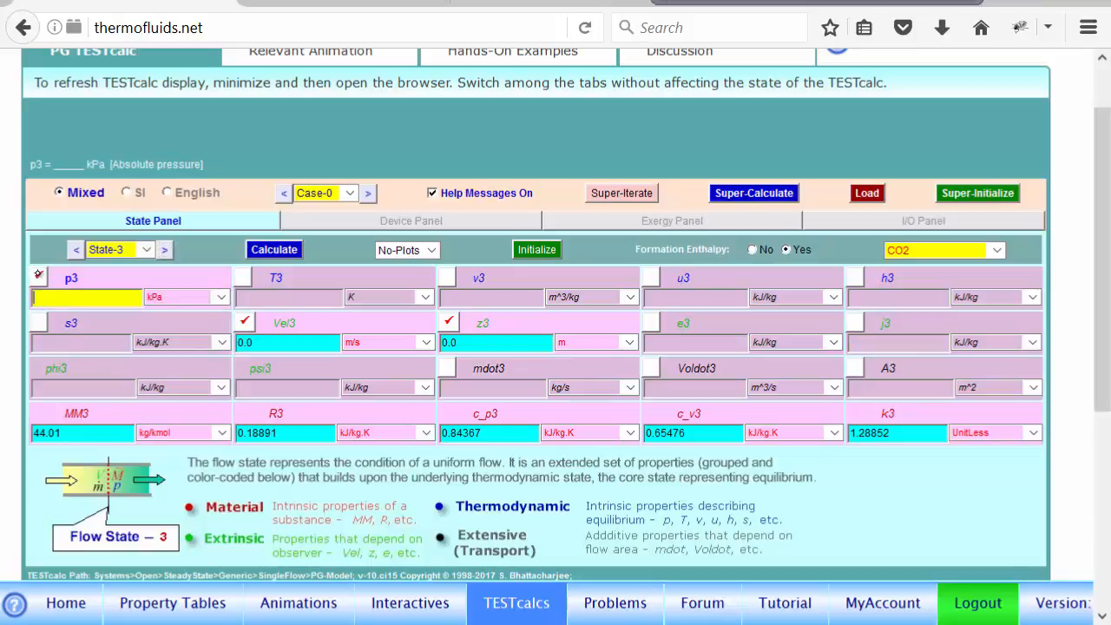
type("100")
left_click(244, 275)
type("1400")
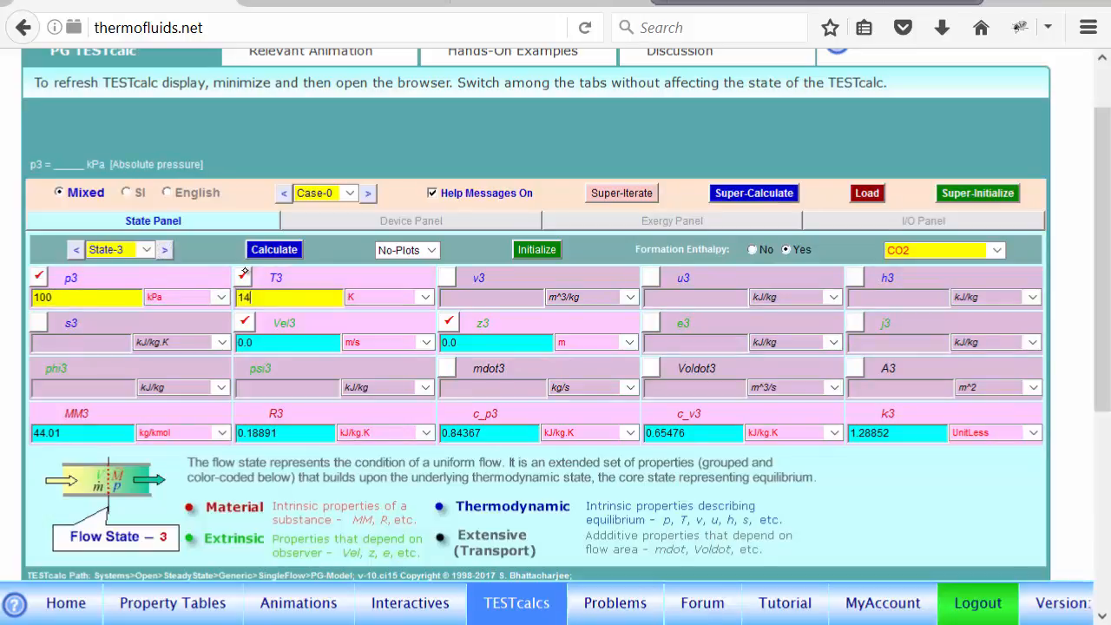
Make Vel3 an unknown, set the exit area A3 to 10 cm^2, and calculate State-3
left_click(245, 322)
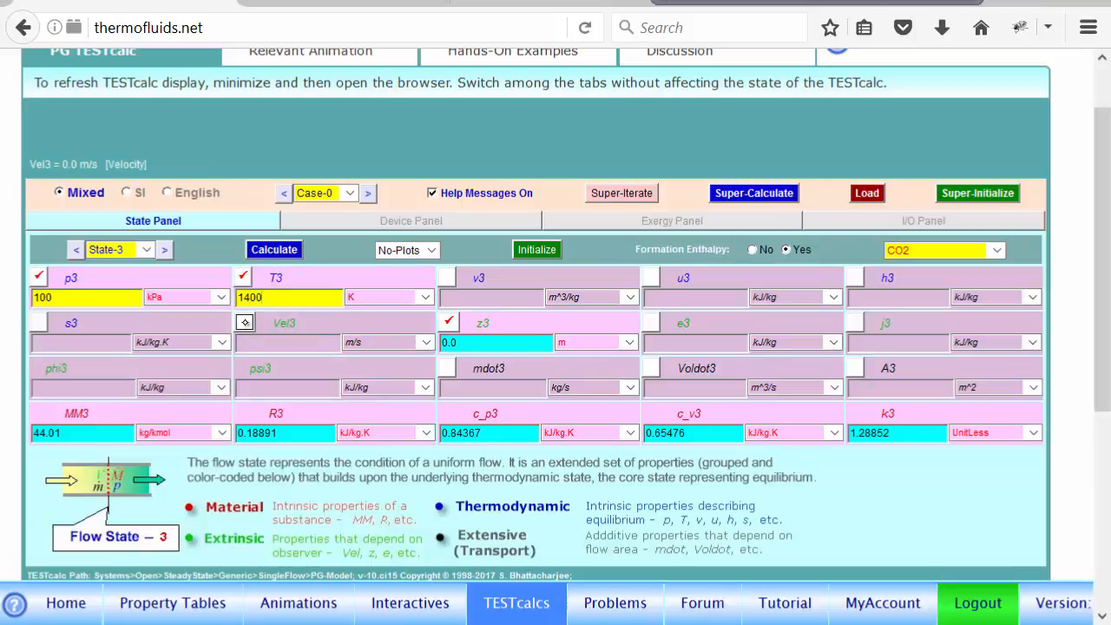
left_click(858, 371)
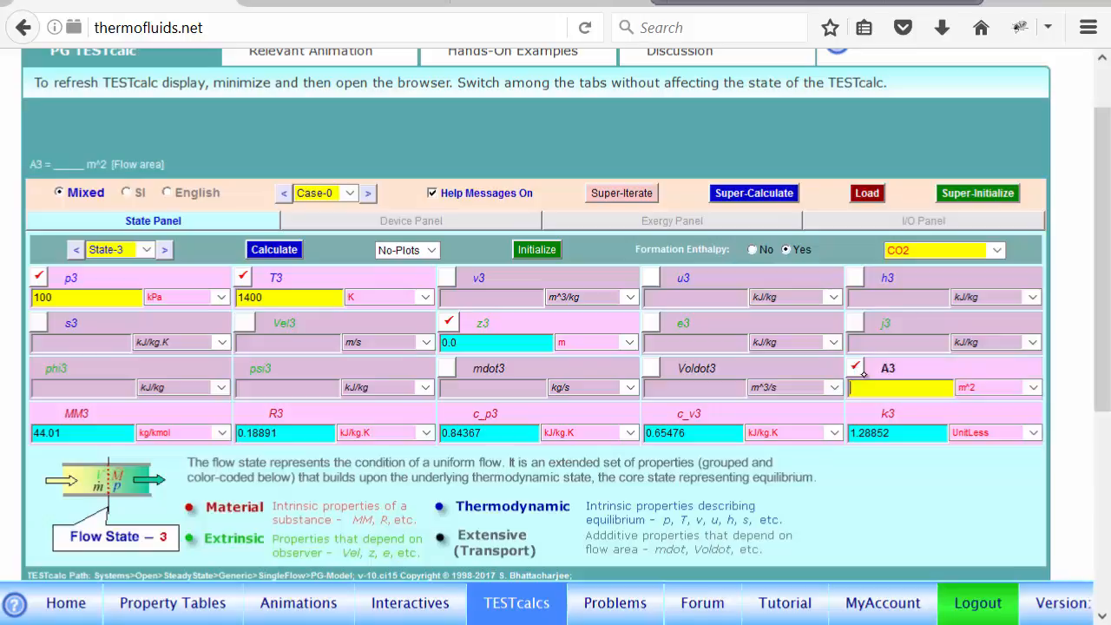
type("10")
left_click(990, 395)
left_click(983, 419)
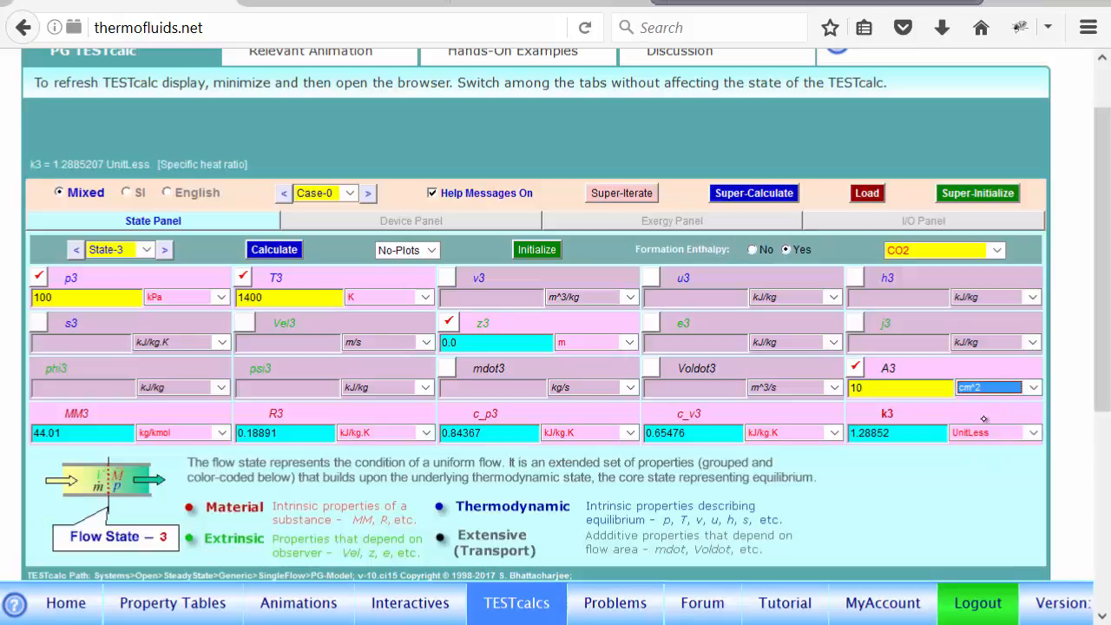
left_click(274, 249)
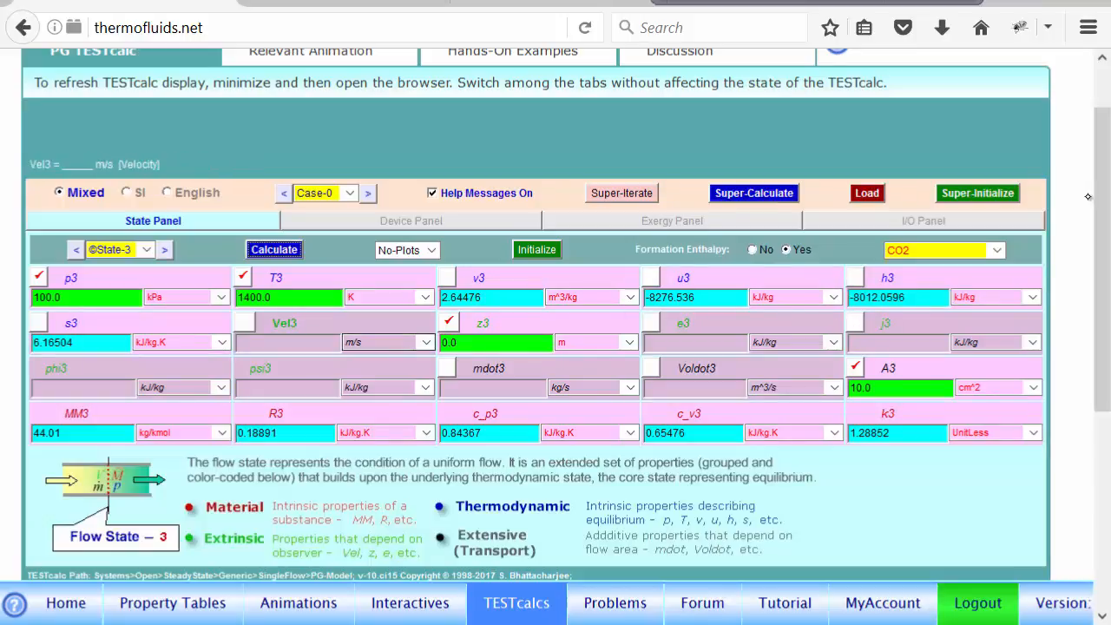
Switch to the PowerPoint problem slide and handwrite dE/dt = below the problem text in black ink
left_click_drag(1100, 175, 1101, 134)
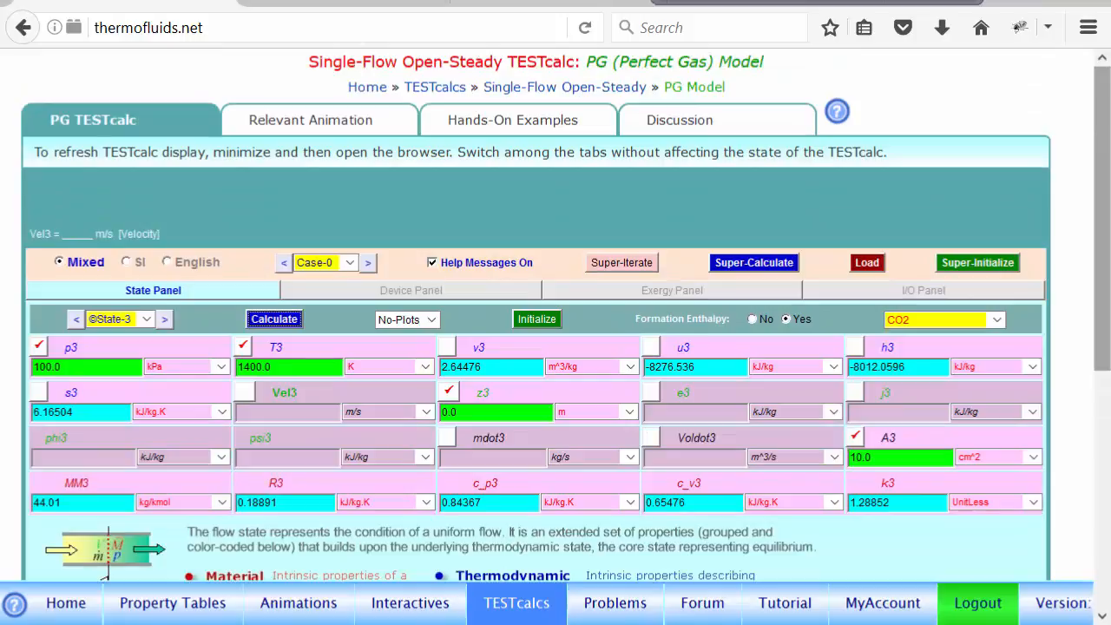
left_click(445, 1)
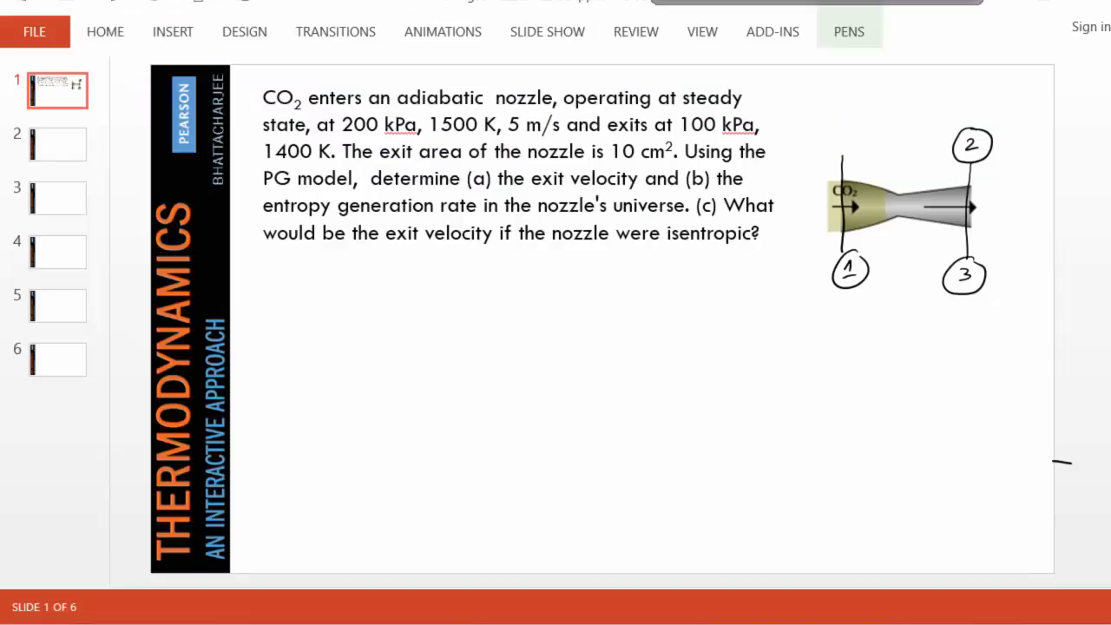
left_click(853, 33)
left_click(304, 305)
mouse_move(306, 304)
left_mouse_down()
mouse_move(305, 327)
mouse_move(323, 310)
mouse_move(330, 322)
mouse_move(314, 356)
mouse_move(366, 335)
left_mouse_up()
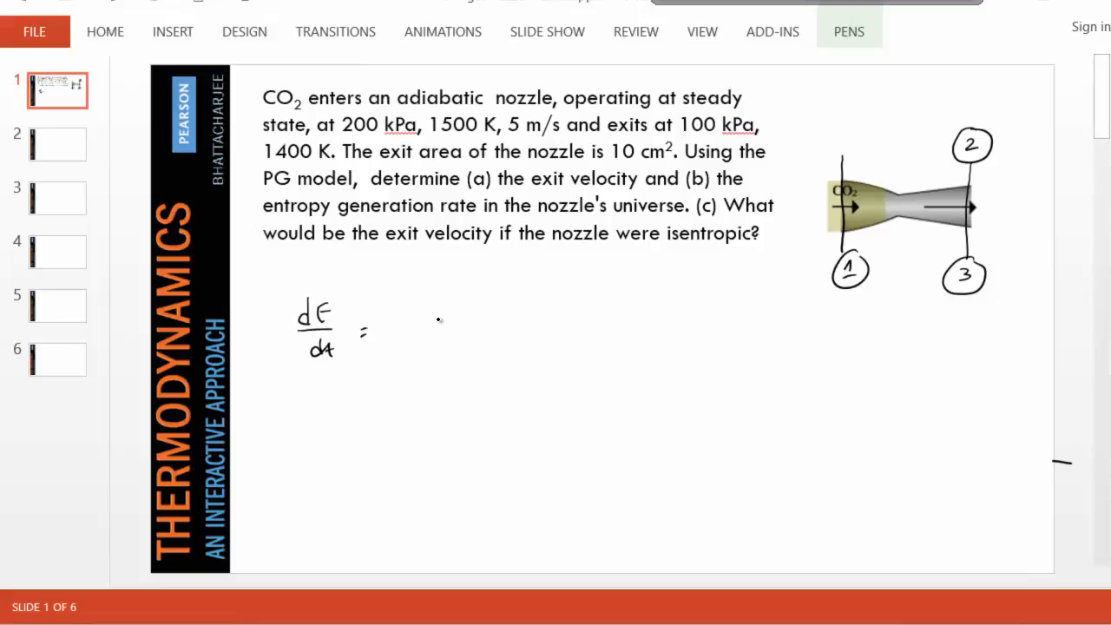
Handwrite the energy balance's right-hand side, ṁj1 − ṁj3 + Q̇ − Ẇext, and strike out dE/dt with an arrow to 0
mouse_move(433, 323)
left_mouse_down()
mouse_move(449, 327)
mouse_move(445, 306)
mouse_move(458, 339)
mouse_move(475, 339)
left_mouse_up()
left_click(461, 302)
mouse_move(486, 324)
left_mouse_down()
mouse_move(552, 317)
mouse_move(558, 339)
mouse_move(587, 332)
left_mouse_up()
left_click(545, 300)
mouse_move(612, 321)
left_mouse_down()
mouse_move(630, 319)
mouse_move(620, 328)
left_mouse_up()
mouse_move(658, 314)
left_mouse_down()
mouse_move(671, 311)
mouse_move(670, 330)
mouse_move(744, 311)
mouse_move(773, 333)
left_mouse_up()
left_click(660, 294)
left_click(735, 295)
mouse_move(772, 322)
left_mouse_down()
mouse_move(763, 333)
mouse_move(780, 335)
left_mouse_up()
left_click_drag(772, 323, 786, 321)
left_click_drag(275, 373, 364, 287)
mouse_move(354, 284)
left_mouse_down()
mouse_move(370, 294)
mouse_move(380, 277)
left_mouse_up()
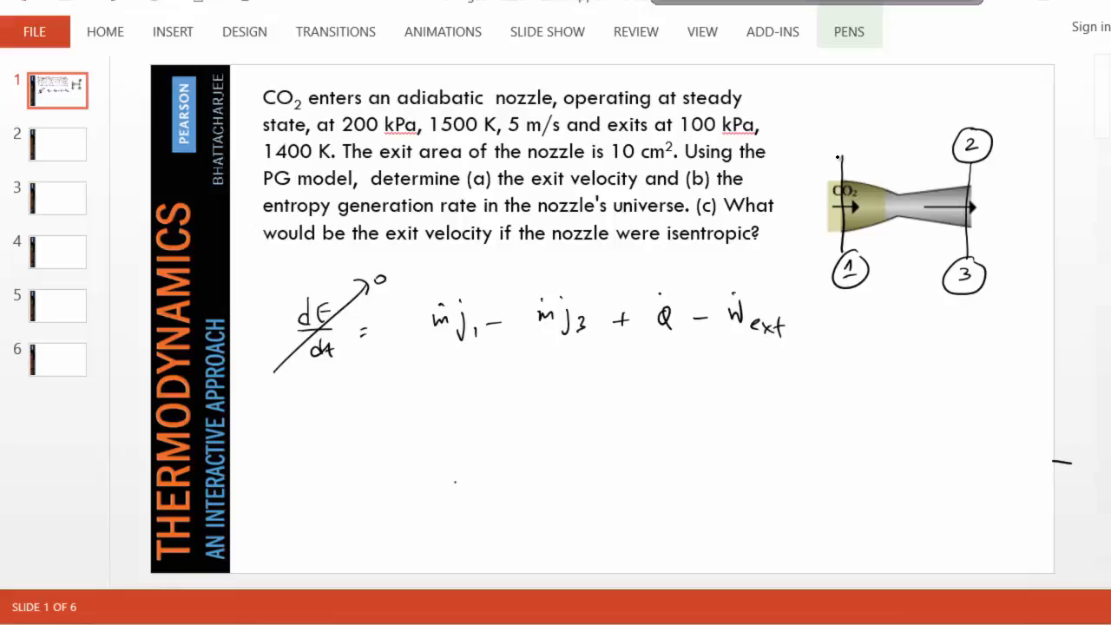
Draw a red dashed boundary around the nozzle between its inlet and exit lines
left_click(843, 30)
left_click(476, 68)
mouse_move(842, 169)
left_mouse_down()
mouse_move(972, 177)
mouse_move(968, 227)
left_mouse_up()
mouse_move(852, 244)
left_mouse_down()
mouse_move(900, 232)
mouse_move(965, 244)
left_mouse_up()
Strike out the Q̇ and Ẇext terms in black ink with arrows to 0
left_click(843, 29)
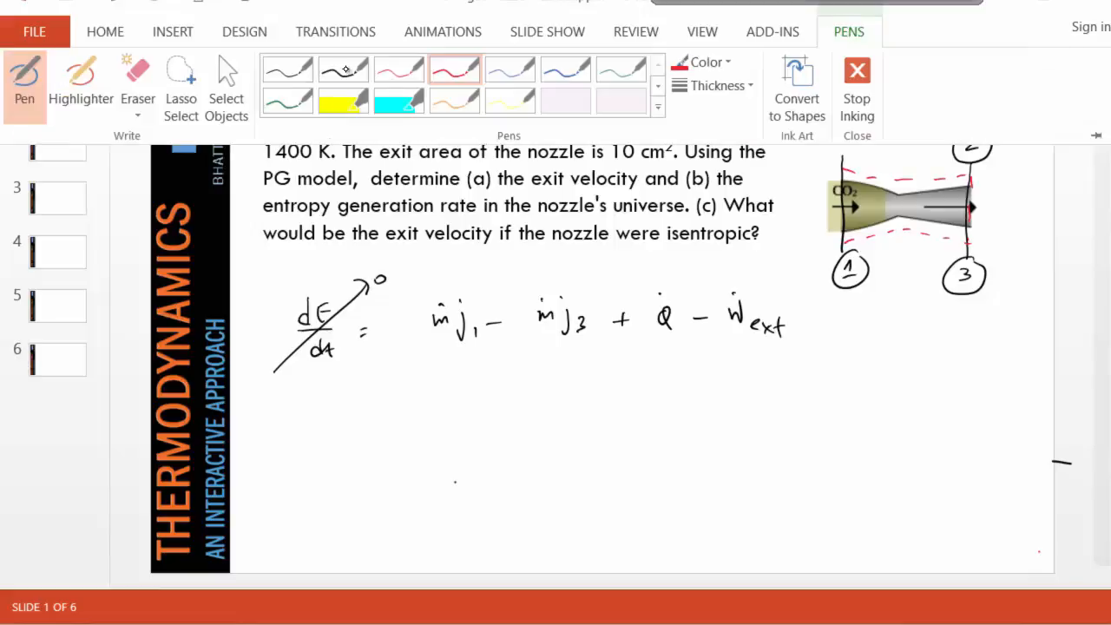
left_click(345, 68)
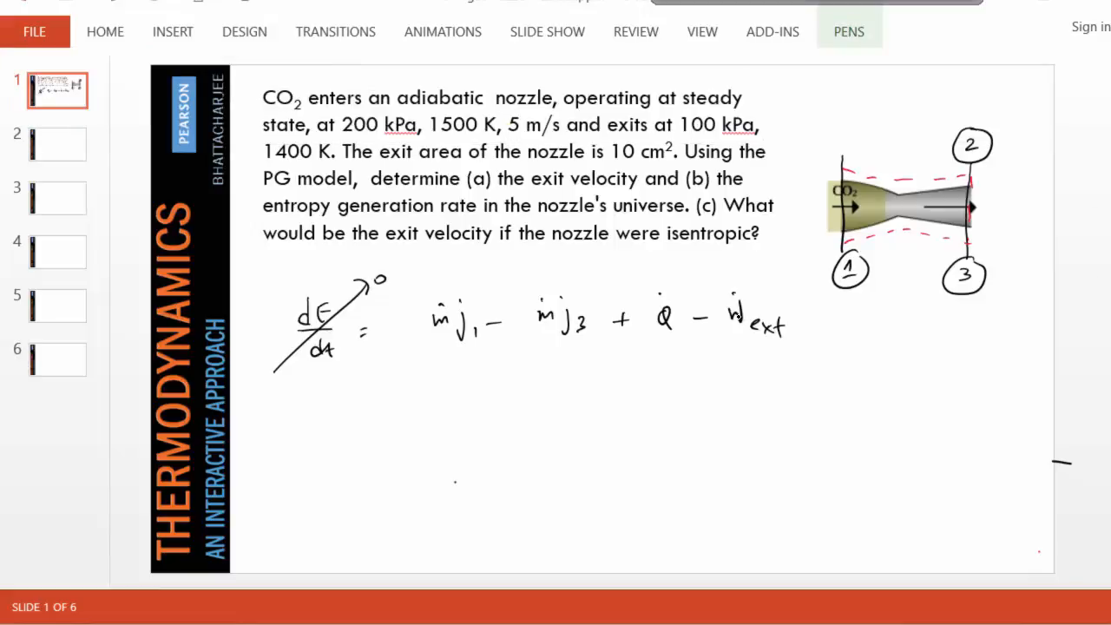
left_click_drag(627, 347, 704, 280)
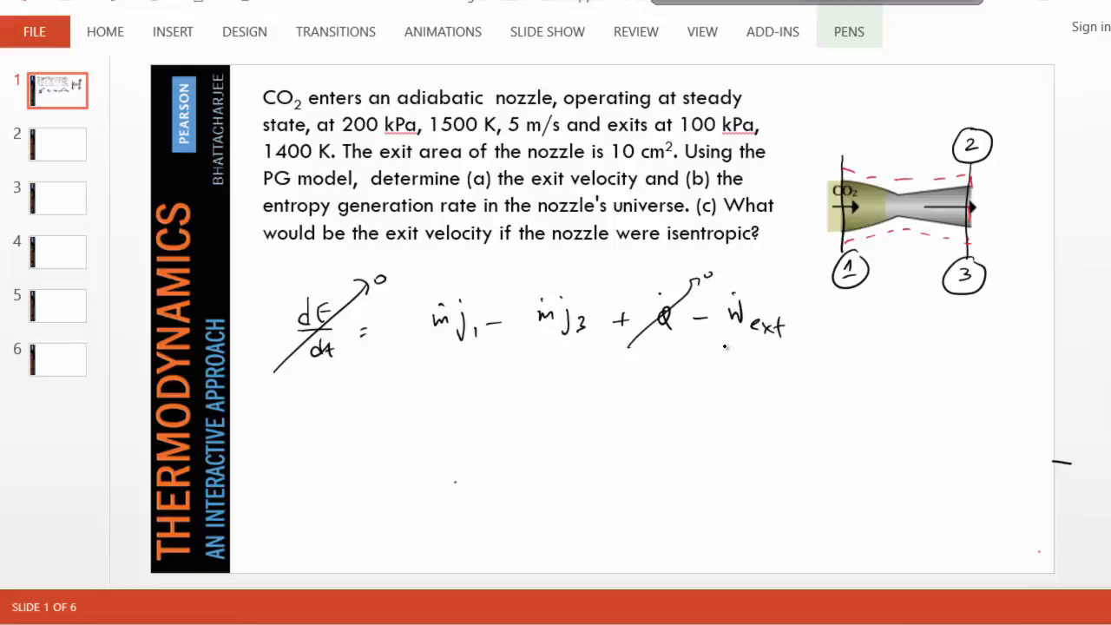
mouse_move(705, 359)
left_mouse_down()
mouse_move(751, 284)
mouse_move(779, 276)
left_mouse_up()
Handwrite the simplified result j1 = j3 below the energy balance and circle it
mouse_move(354, 398)
left_mouse_down()
mouse_move(347, 422)
mouse_move(390, 406)
left_mouse_up()
mouse_move(380, 414)
left_mouse_down()
mouse_move(425, 413)
mouse_move(421, 423)
left_mouse_up()
left_click_drag(465, 382, 472, 401)
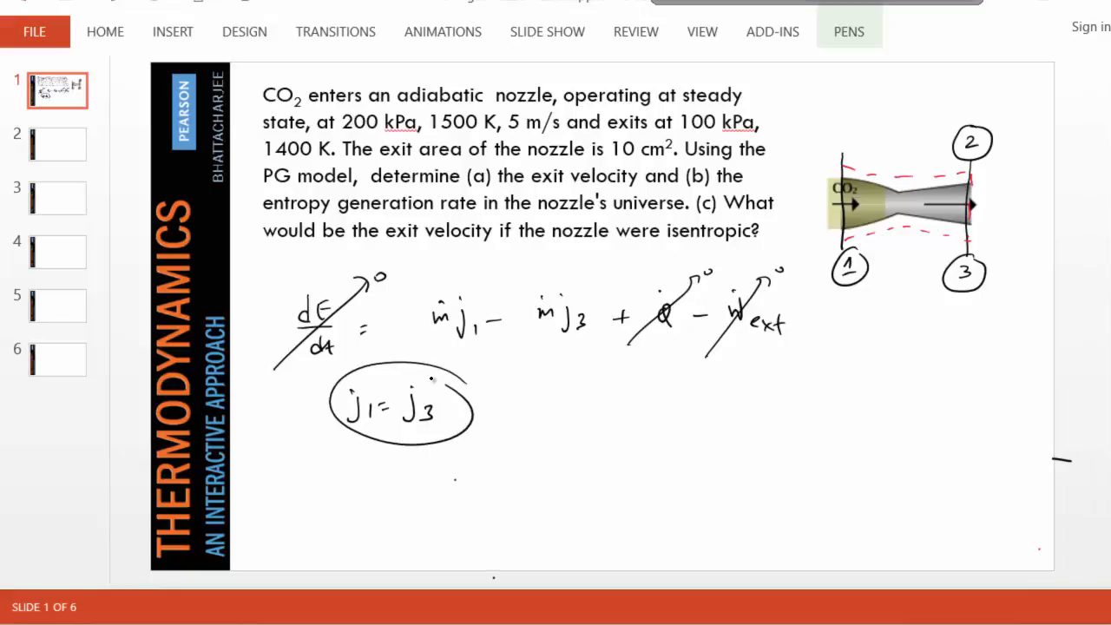
Switch back to the browser TESTcalc, set j3 to =j1, calculate State-3, and highlight the exit velocity Vel3
key("alt+Tab")
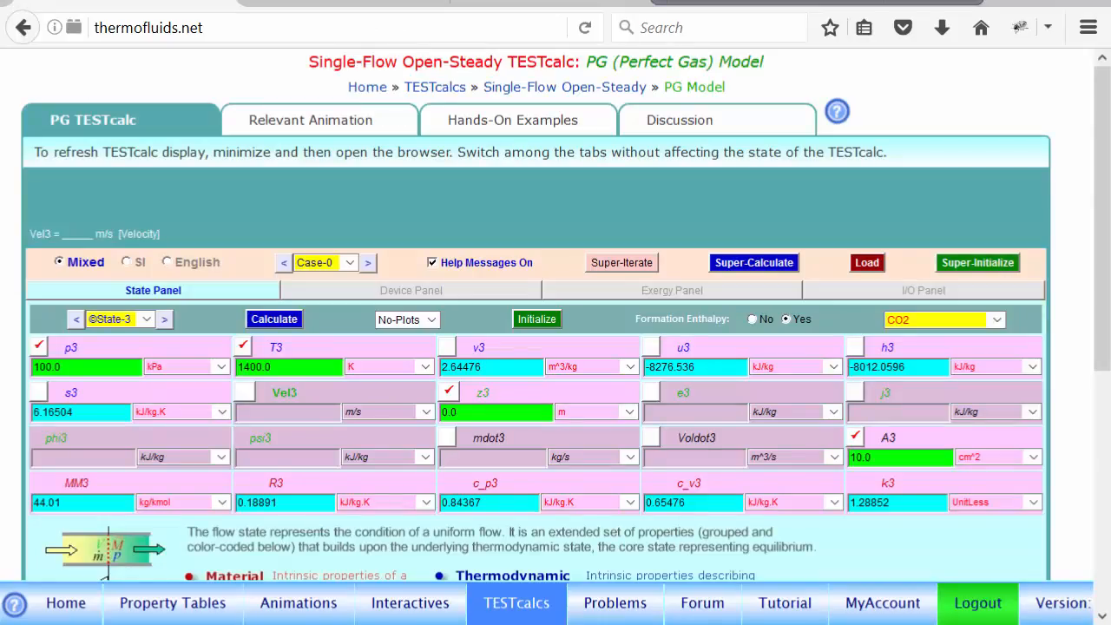
left_click(859, 396)
left_click(857, 395)
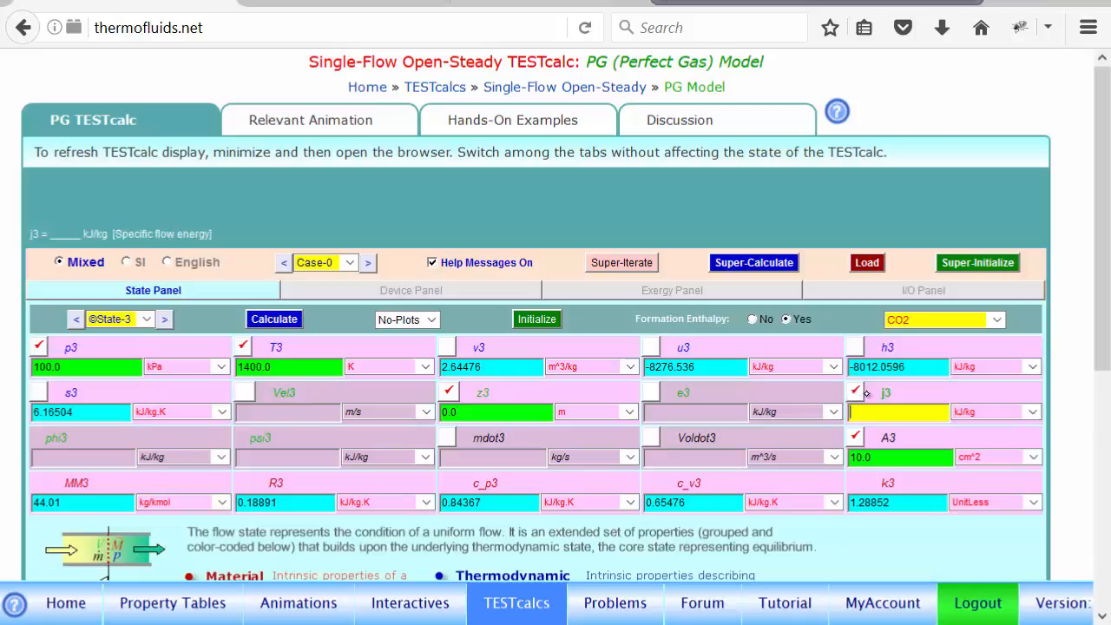
type("=j1")
key("Return")
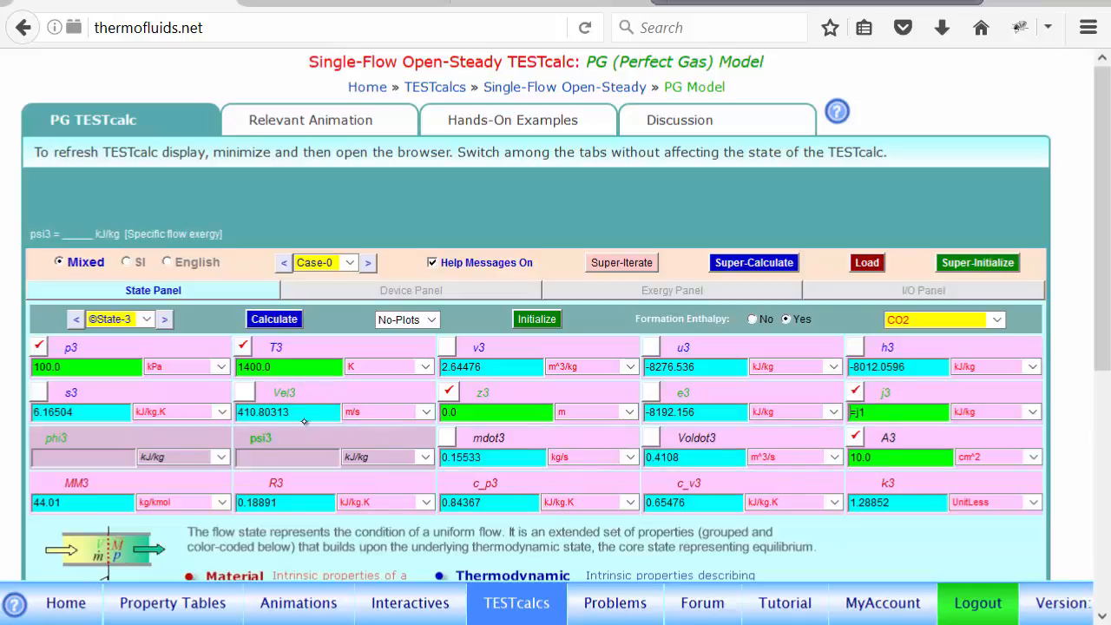
left_click(274, 411)
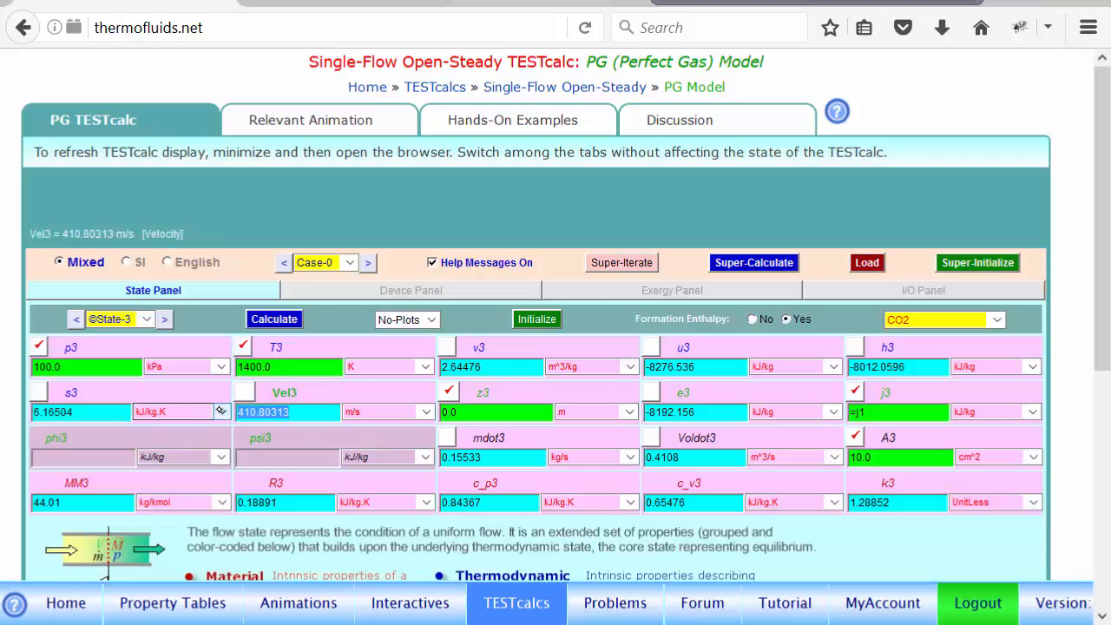
Set up Device-A with State-1 as the inlet state and State-3 as the exit state
left_click(451, 288)
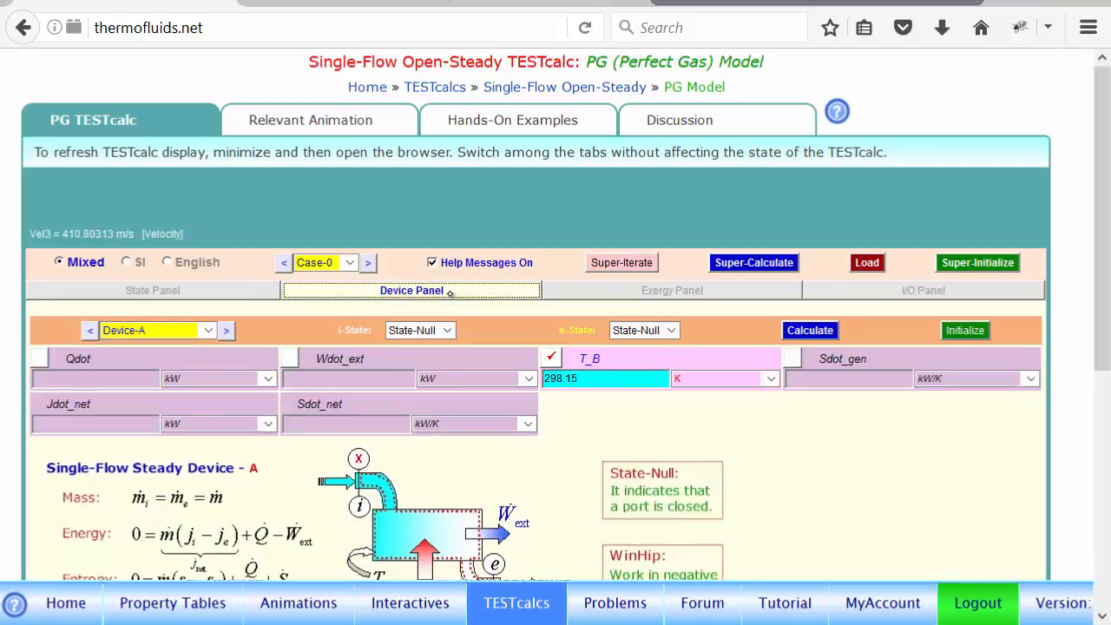
left_click(446, 330)
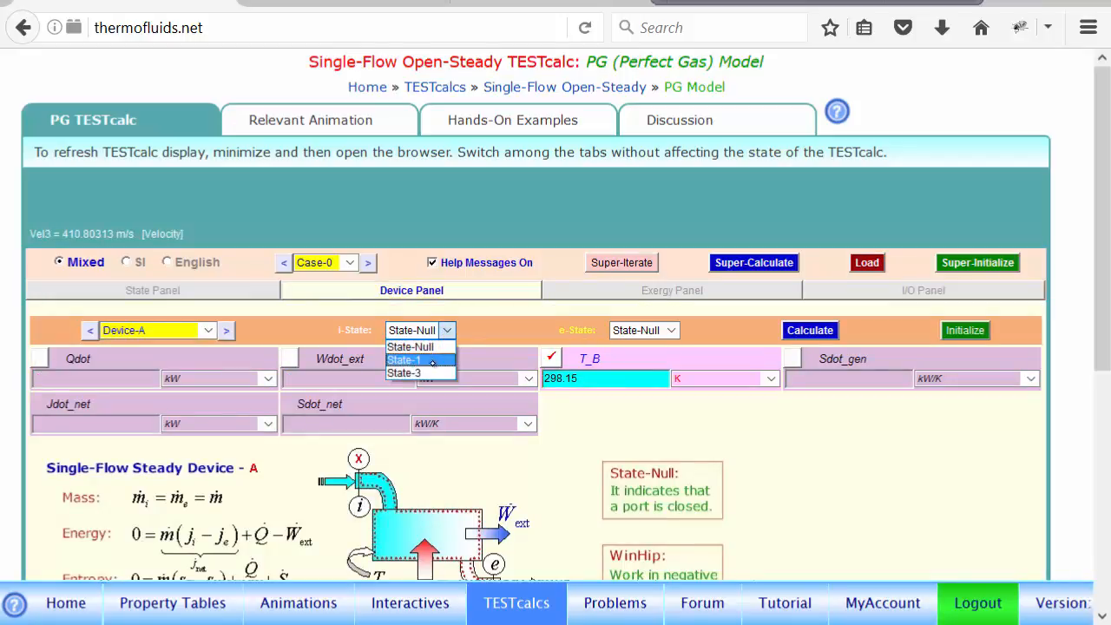
left_click(429, 362)
left_click(656, 333)
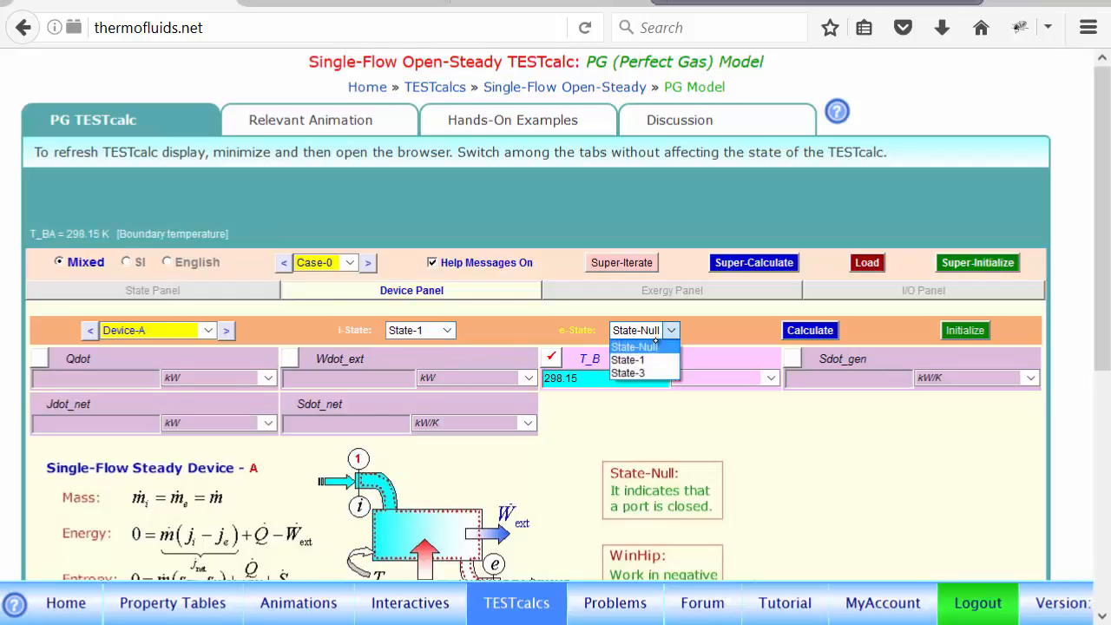
left_click(654, 378)
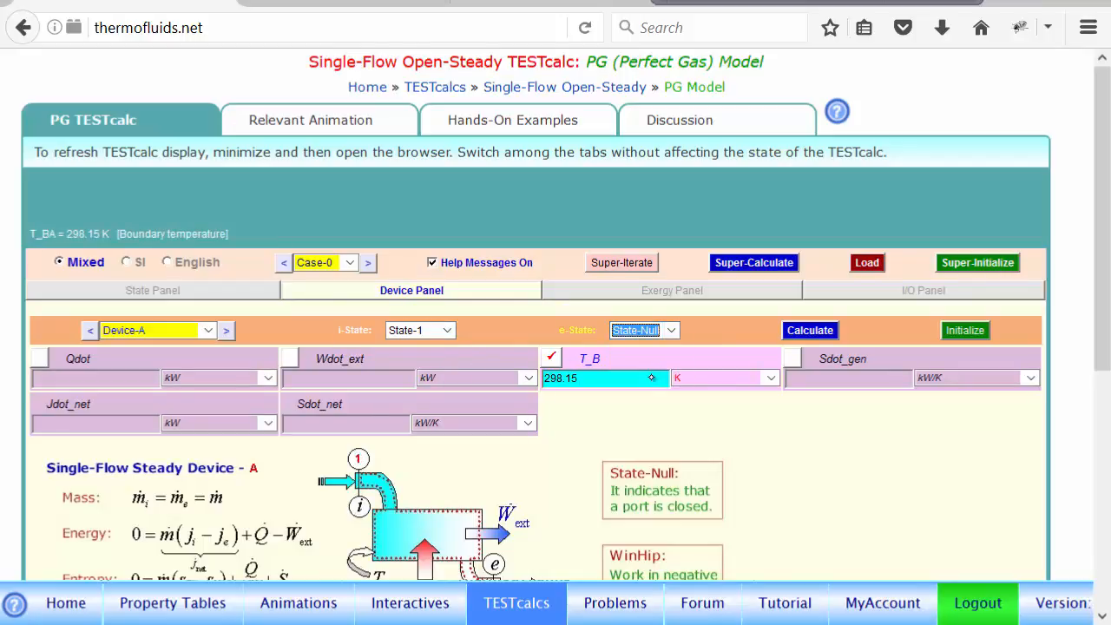
left_click(674, 332)
left_click(659, 370)
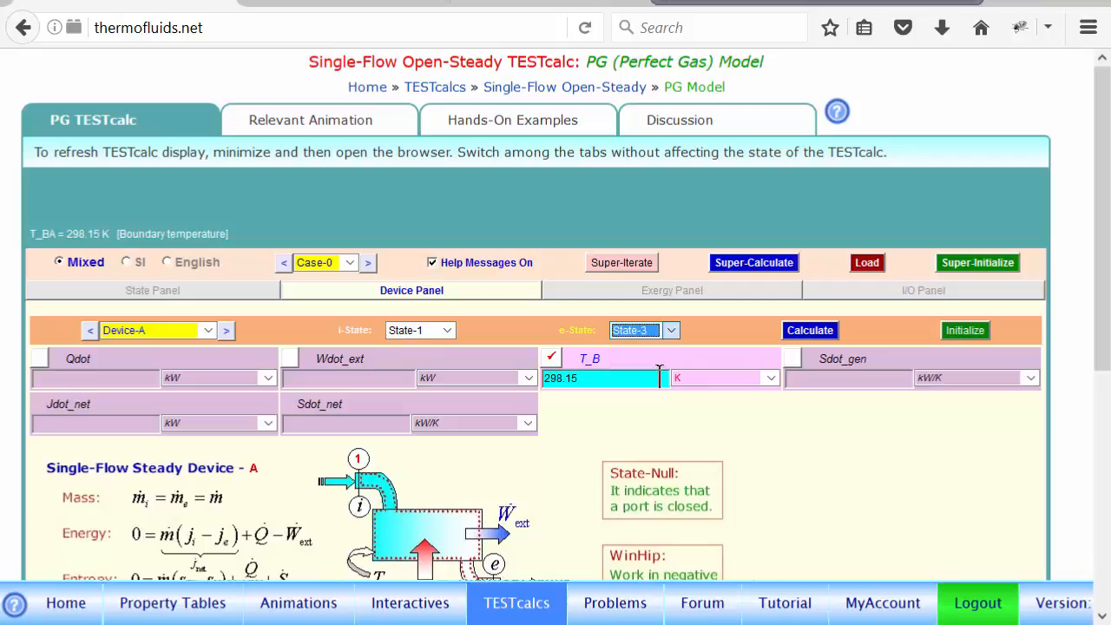
Set Device-A's Qdot and Wdot_ext to 0 kW, calculate the device, and highlight the entropy generation rate Sdot_gen
left_click(41, 357)
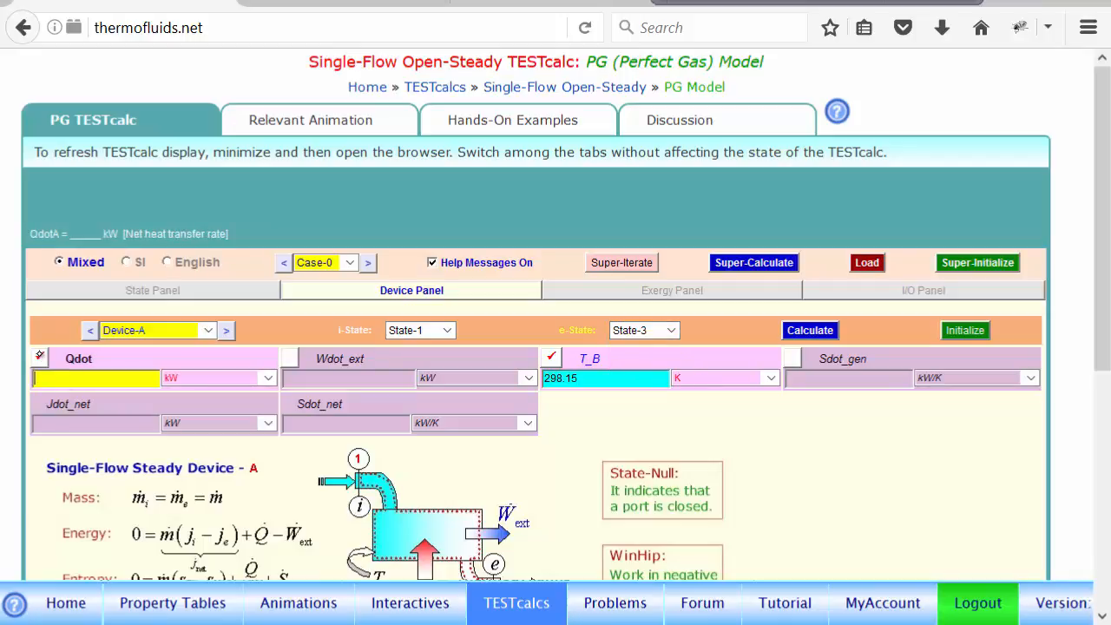
type("0")
left_click(289, 358)
type("0")
key("Return")
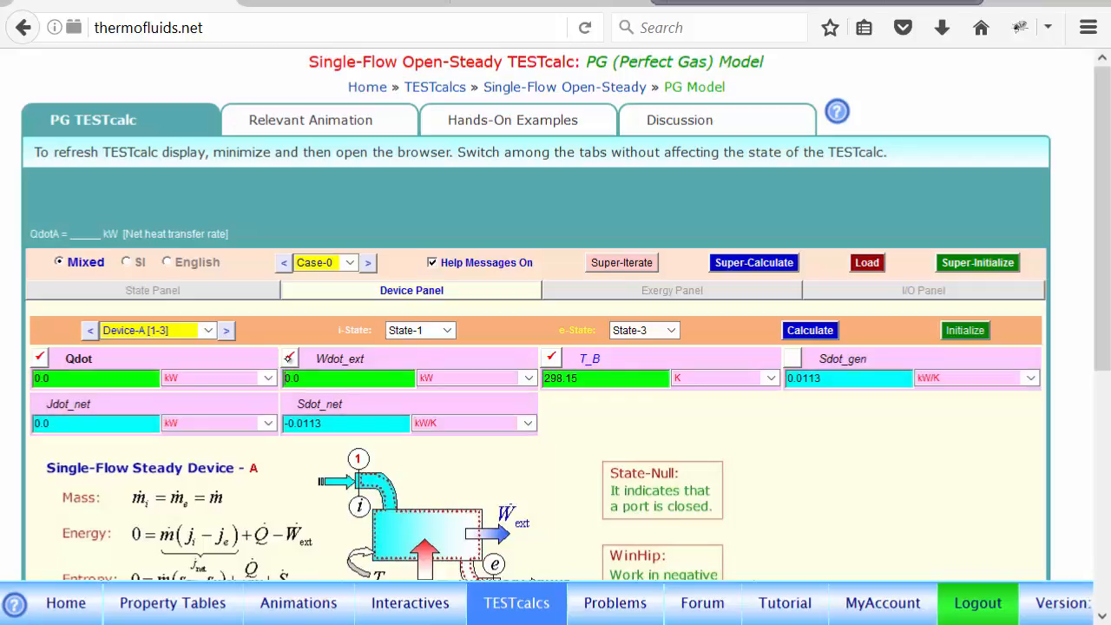
left_click(823, 369)
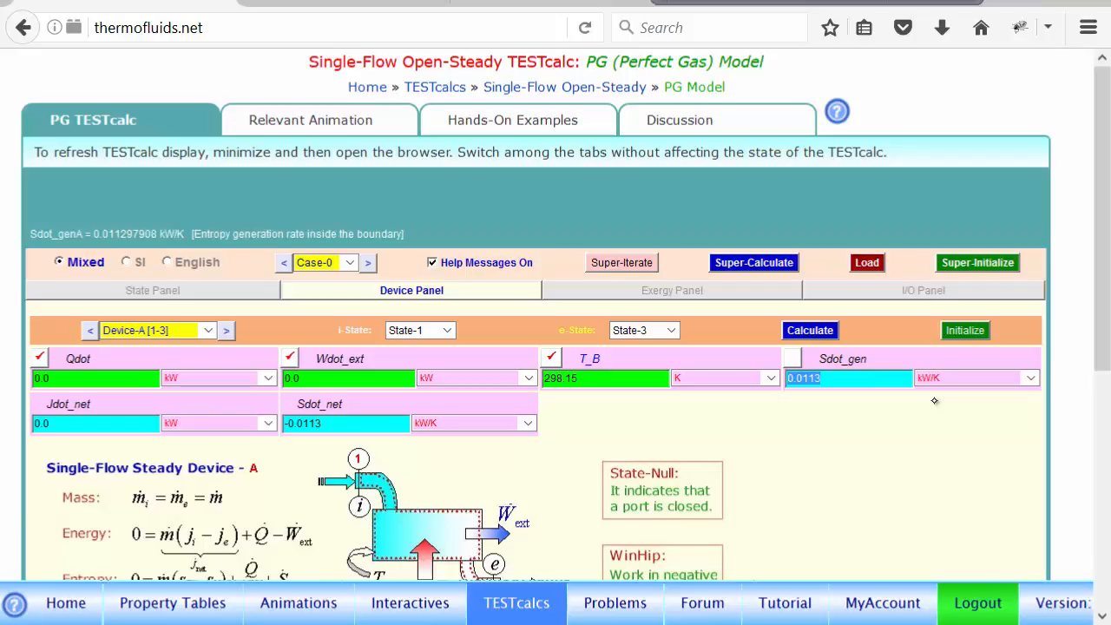
Return to the state definitions and give State-2 a pressure p2 of 100 kPa and an entropy s2 of =s1
left_click(158, 290)
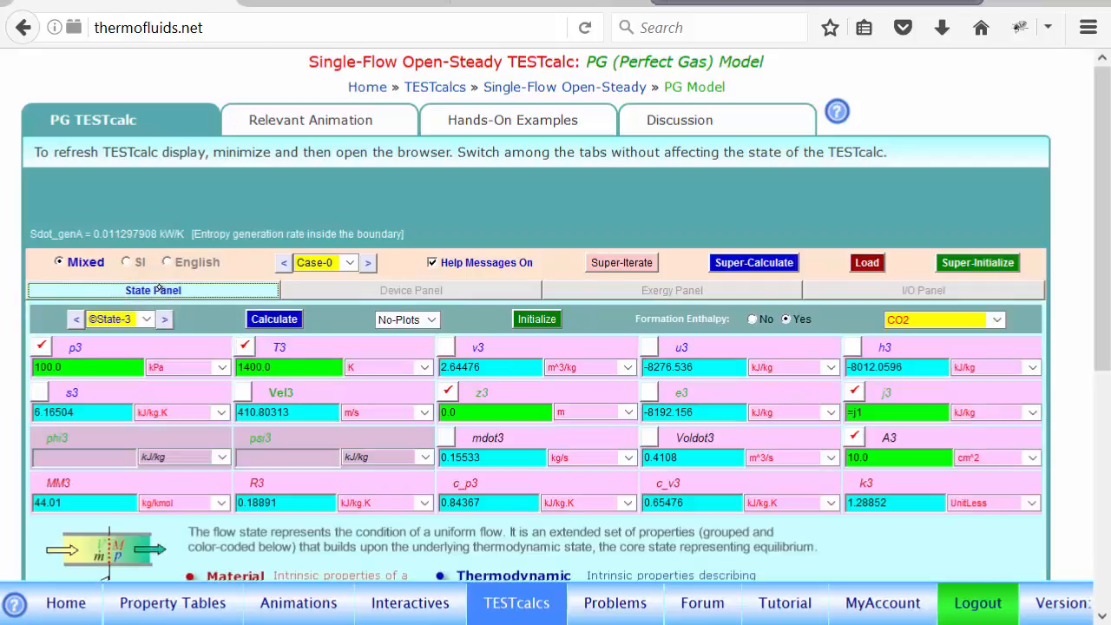
left_click(74, 320)
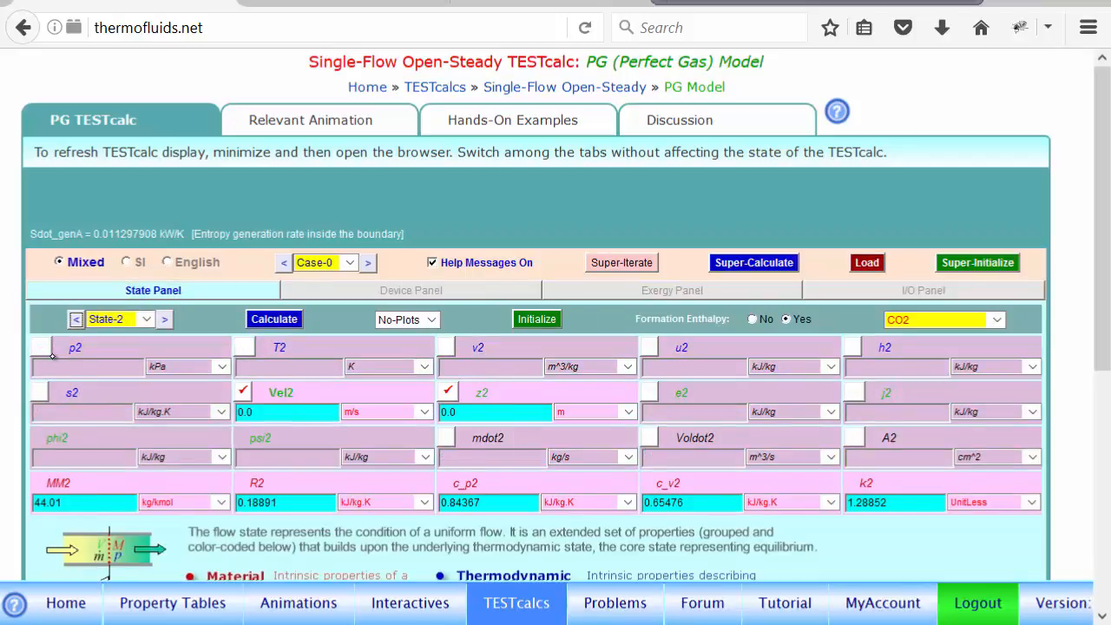
left_click(42, 346)
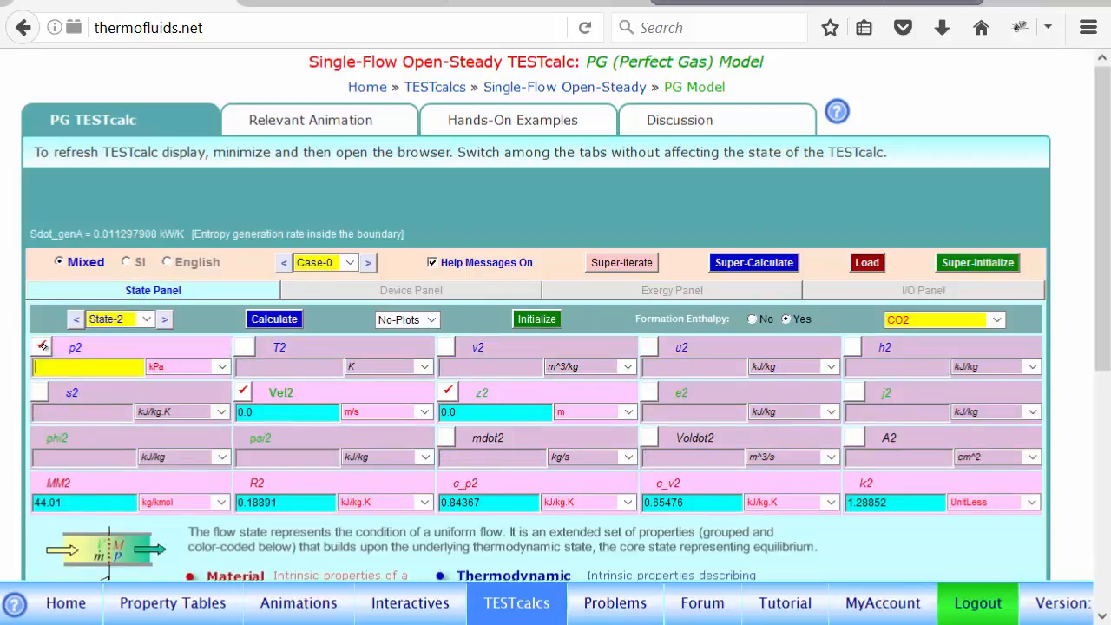
type("100")
left_click(40, 391)
type("=")
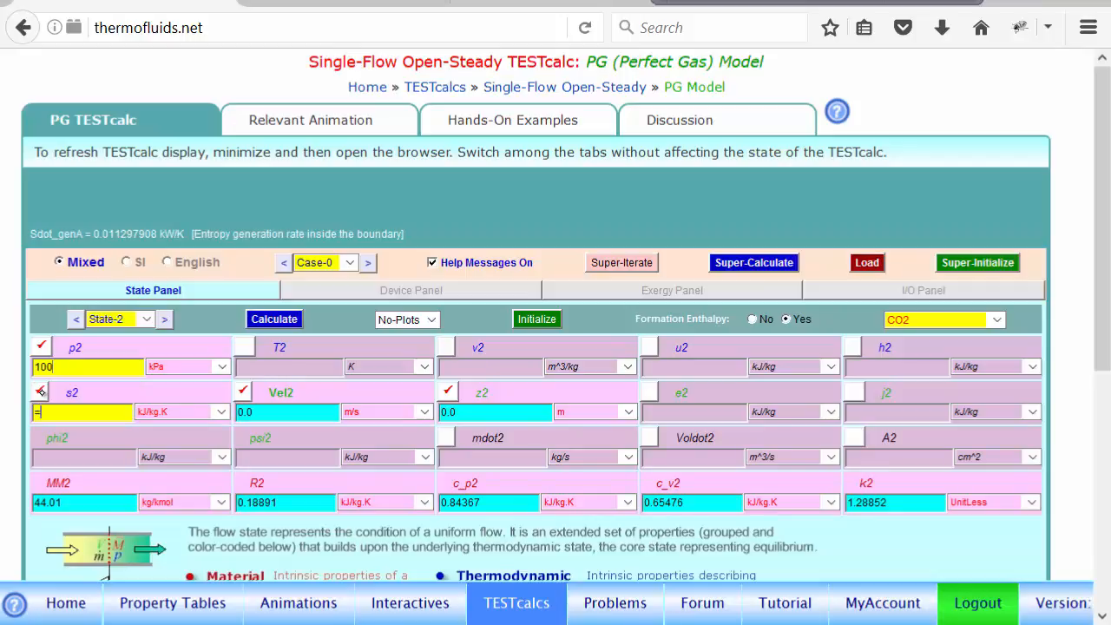
type("s1")
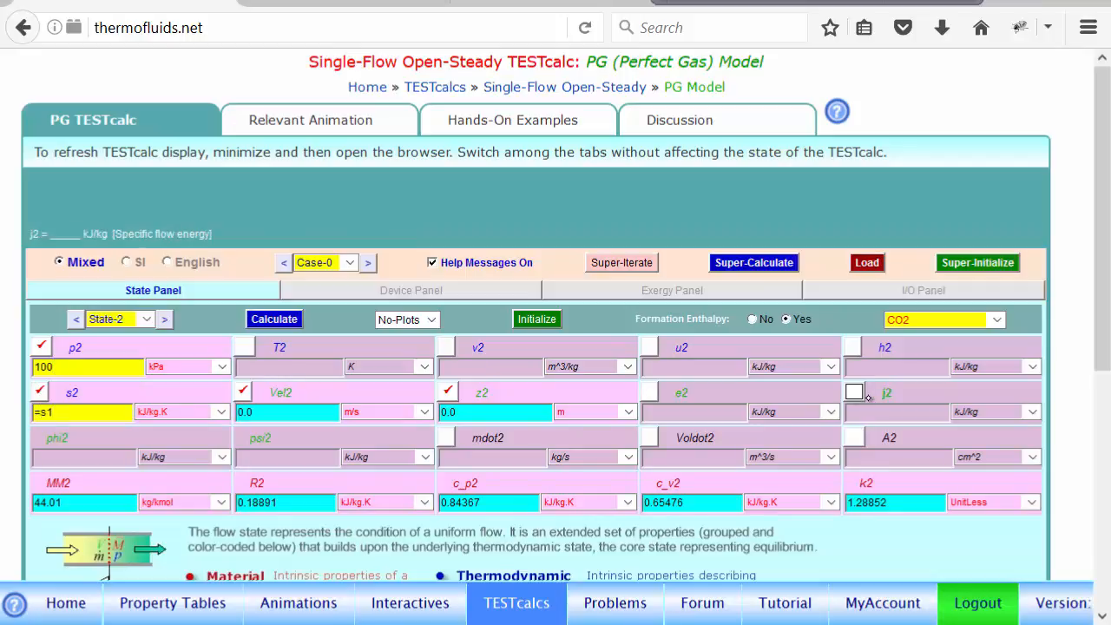
Make Vel2 an unknown, set j2 to =j1 and mdot2 to =mdot1, and calculate State-2
left_click(243, 392)
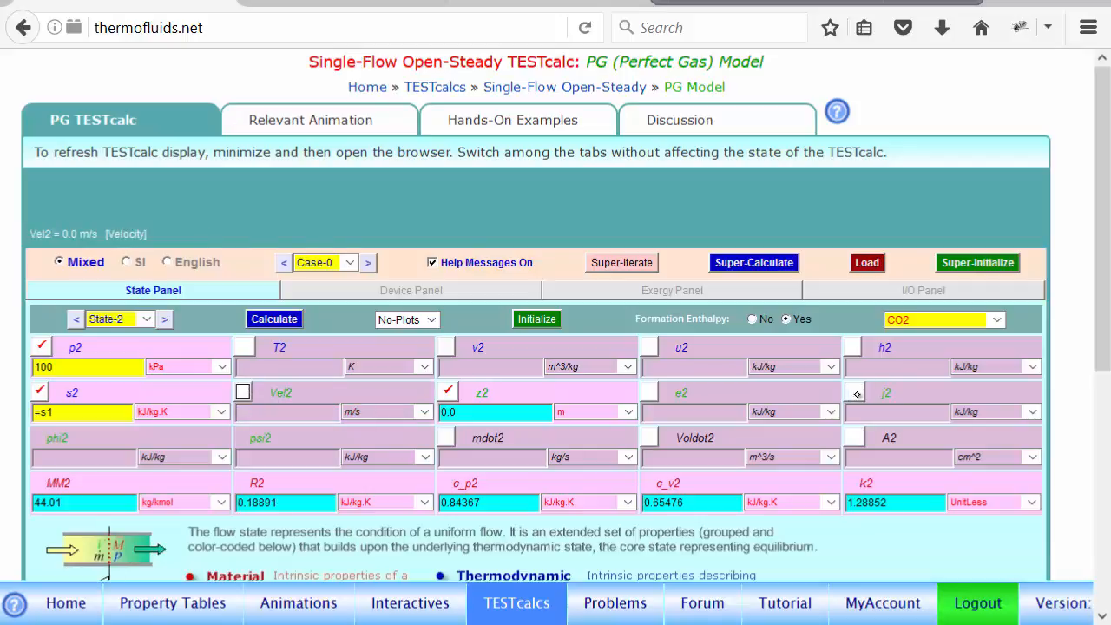
left_click(857, 392)
type("=j1")
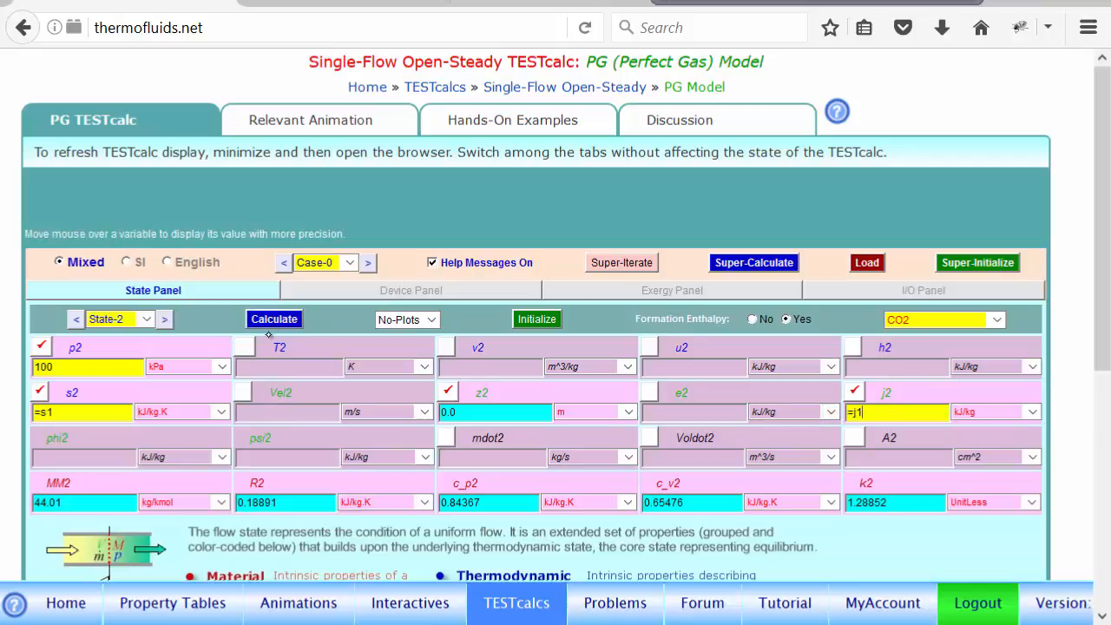
left_click(447, 437)
type("=m")
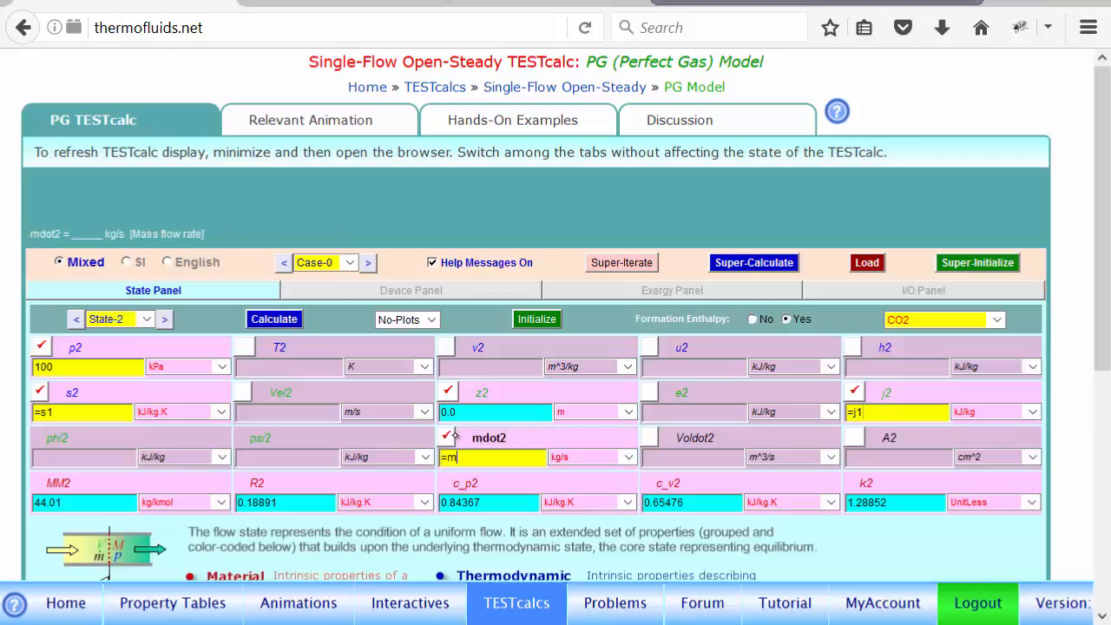
type("dot1")
key("Return")
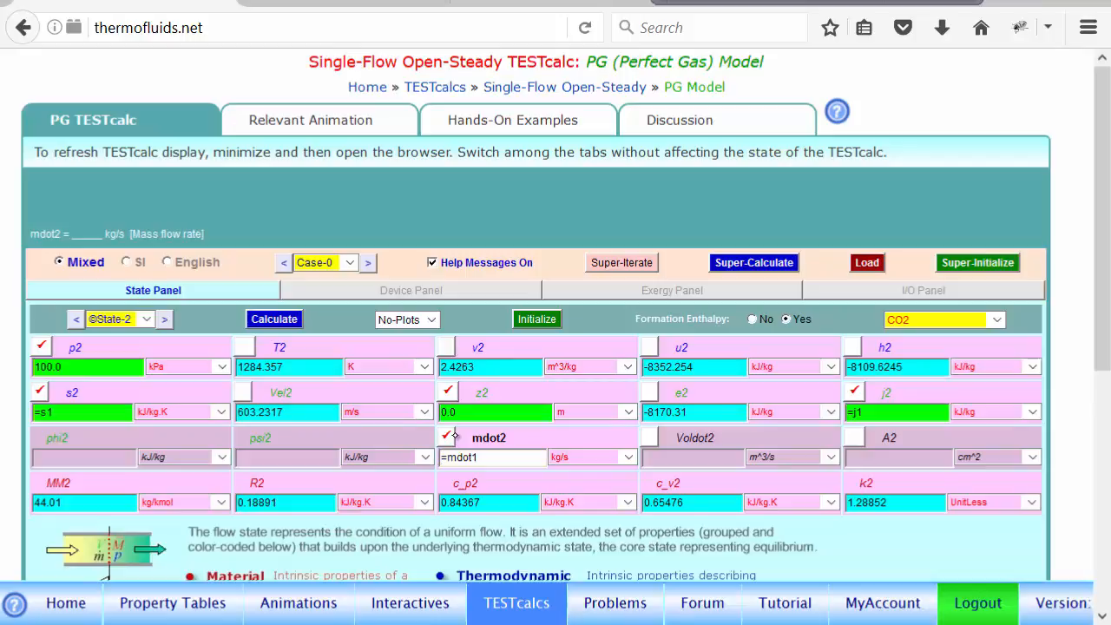
Recalculate State-1 and State-2 to update the mass flow rates, and highlight the isentropic exit velocity Vel2 and exit area A2
left_click(77, 318)
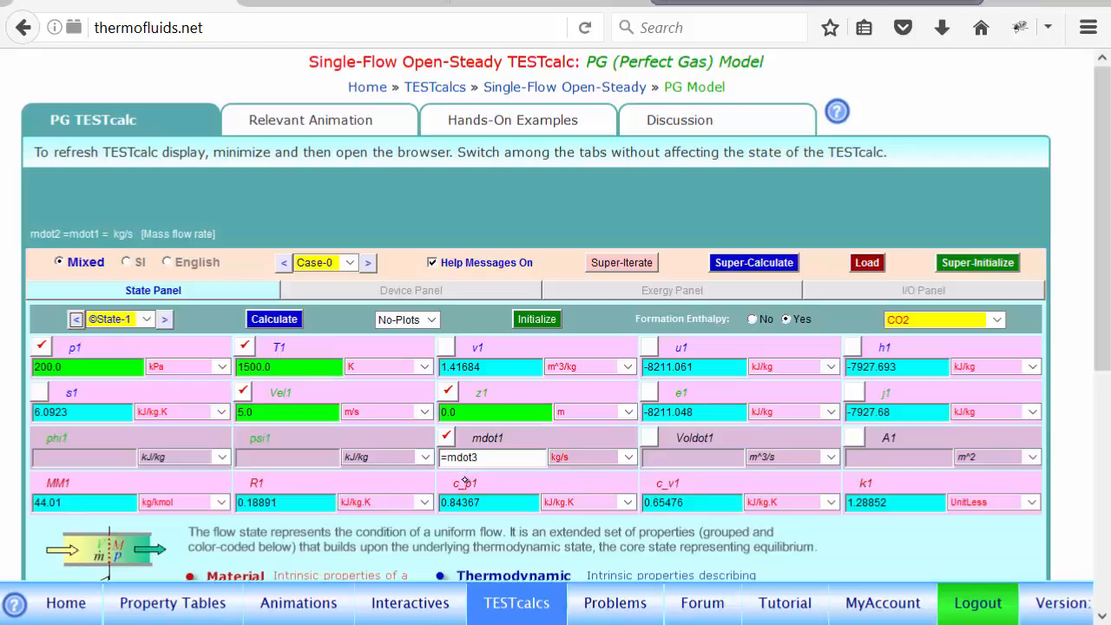
key("Return")
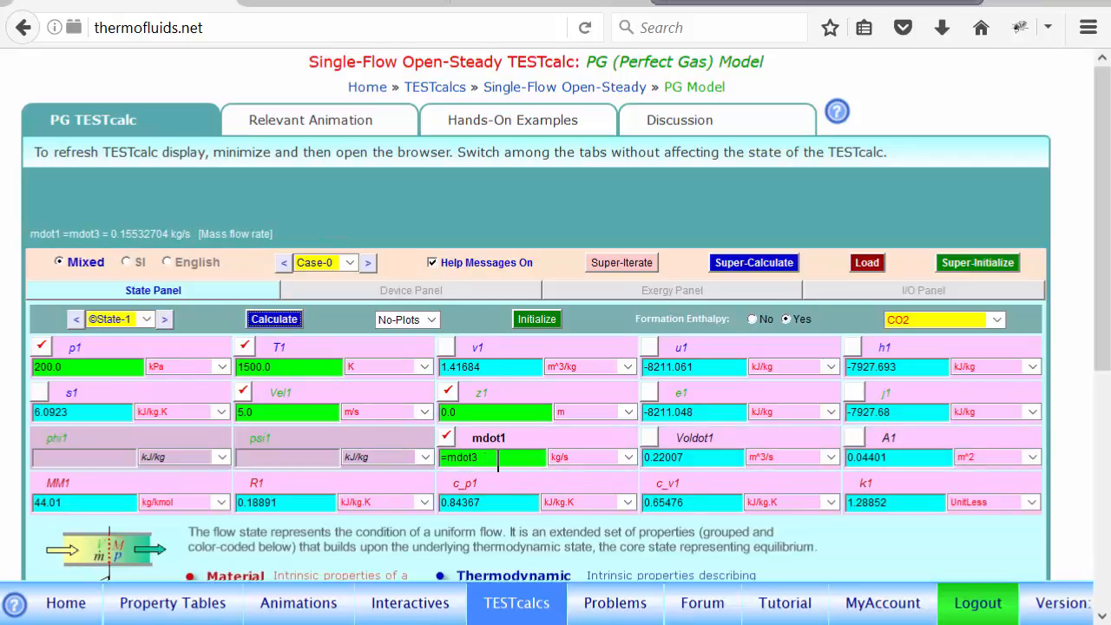
left_click(164, 318)
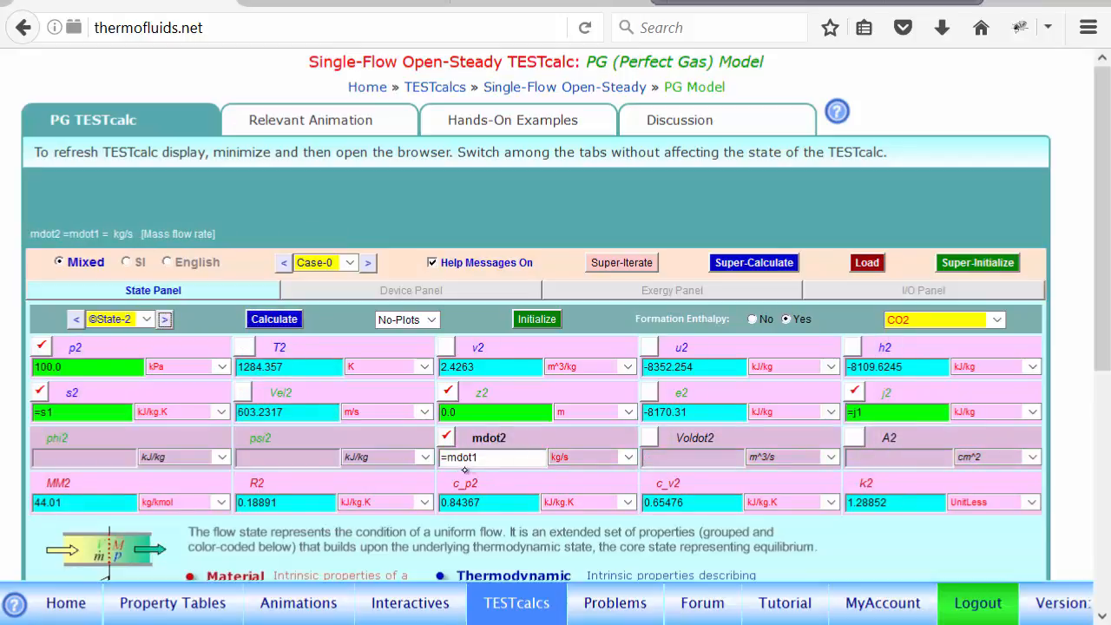
left_click(261, 319)
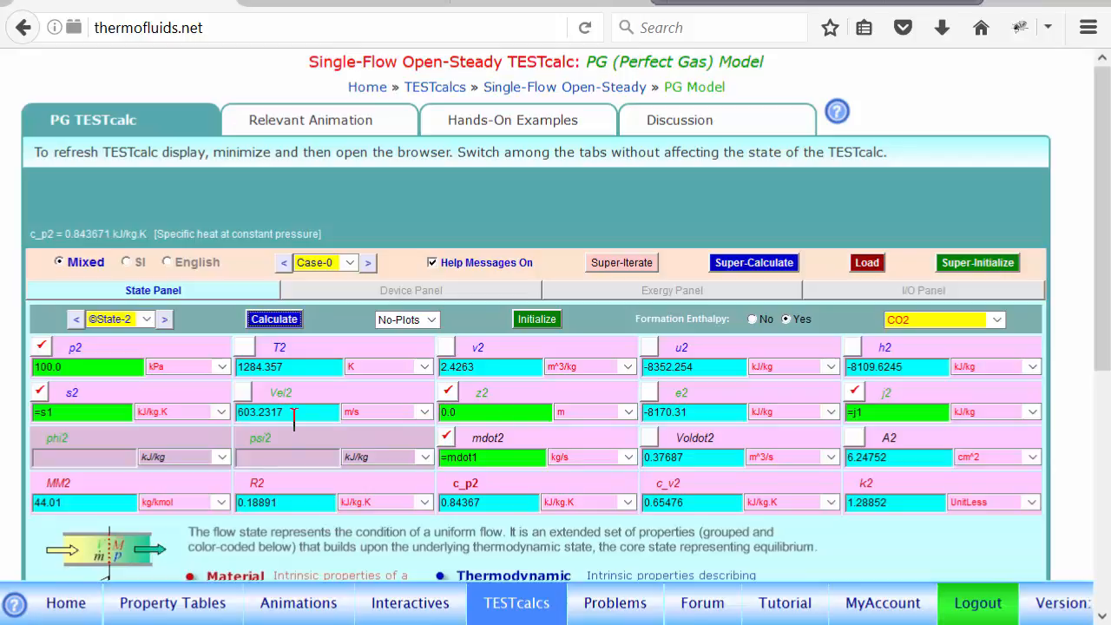
left_click_drag(298, 411, 205, 411)
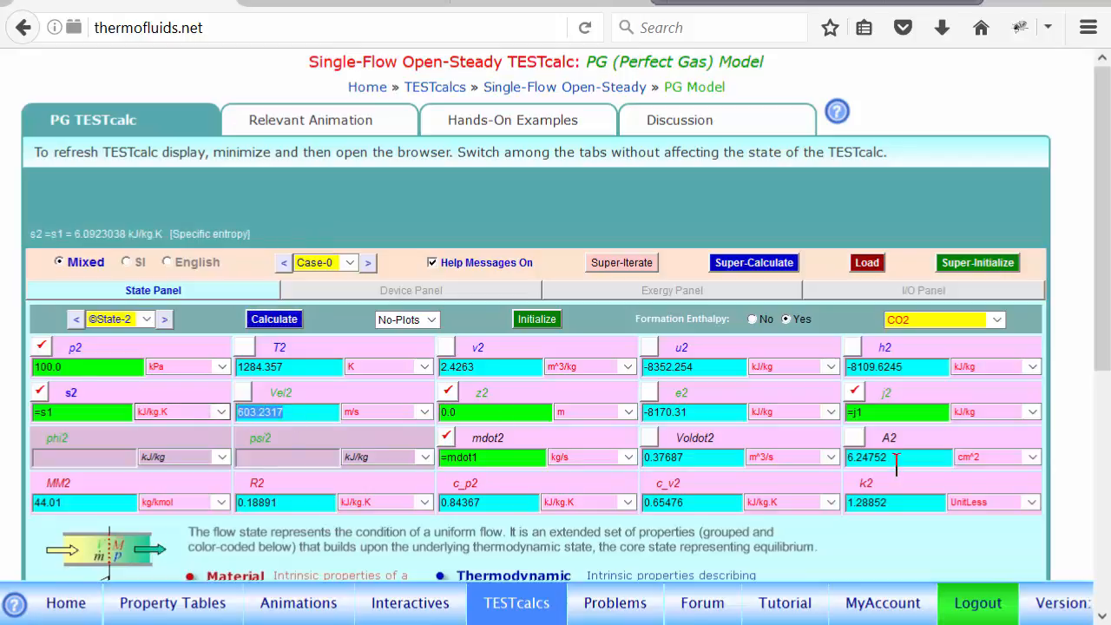
left_click_drag(896, 457, 818, 460)
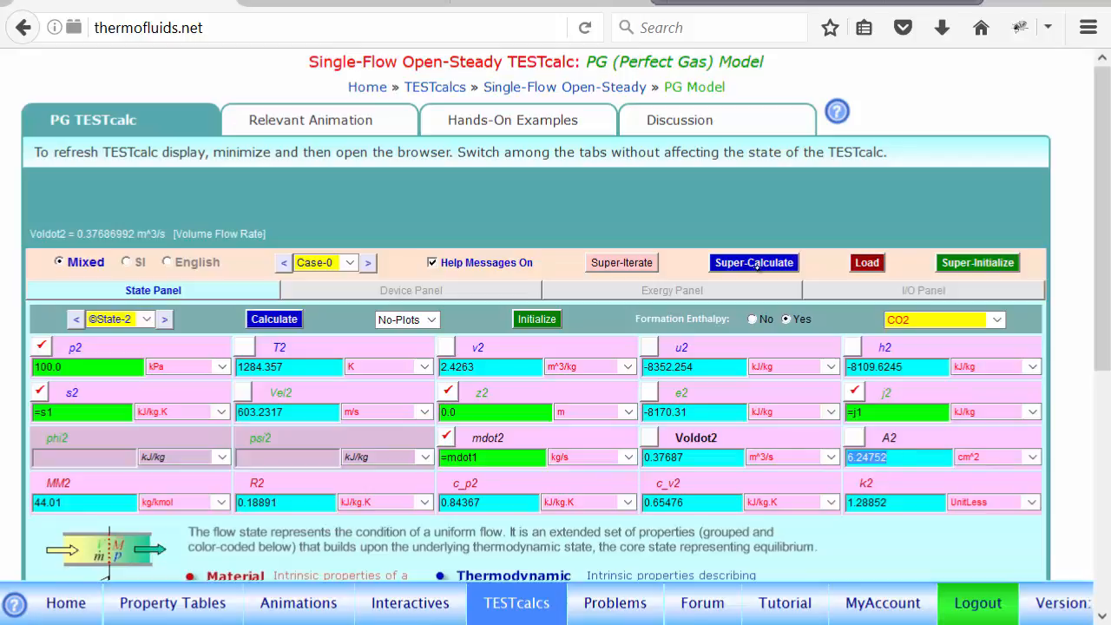
Plot the states on a T-s diagram with constant-pressure lines and sketch the process paths from state 1 to states 2 and 3
left_click(408, 320)
left_click(399, 375)
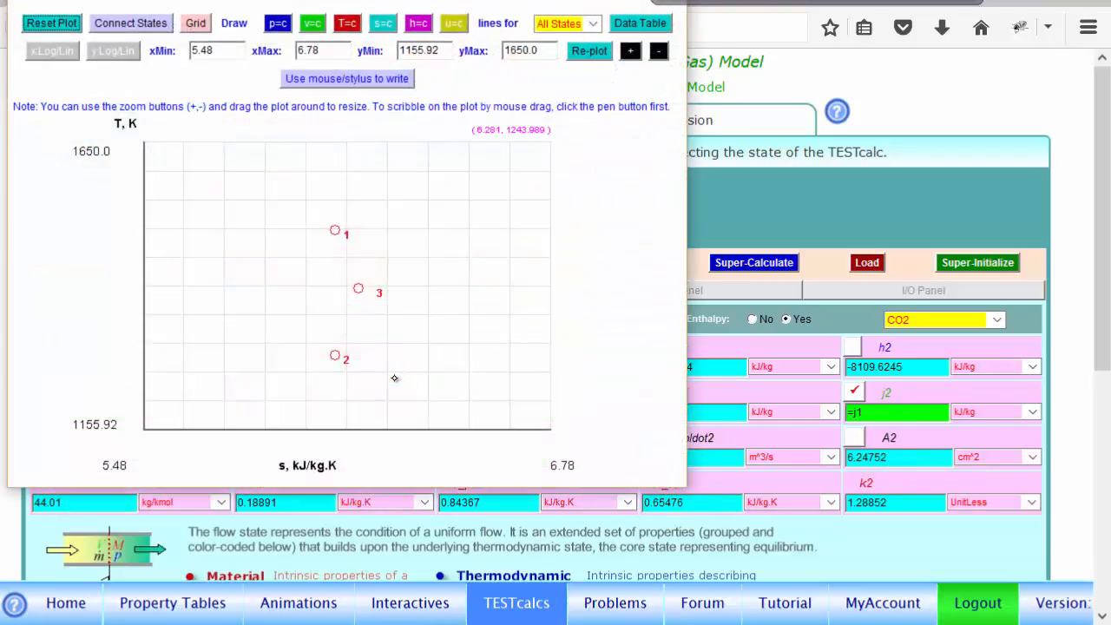
left_click(278, 24)
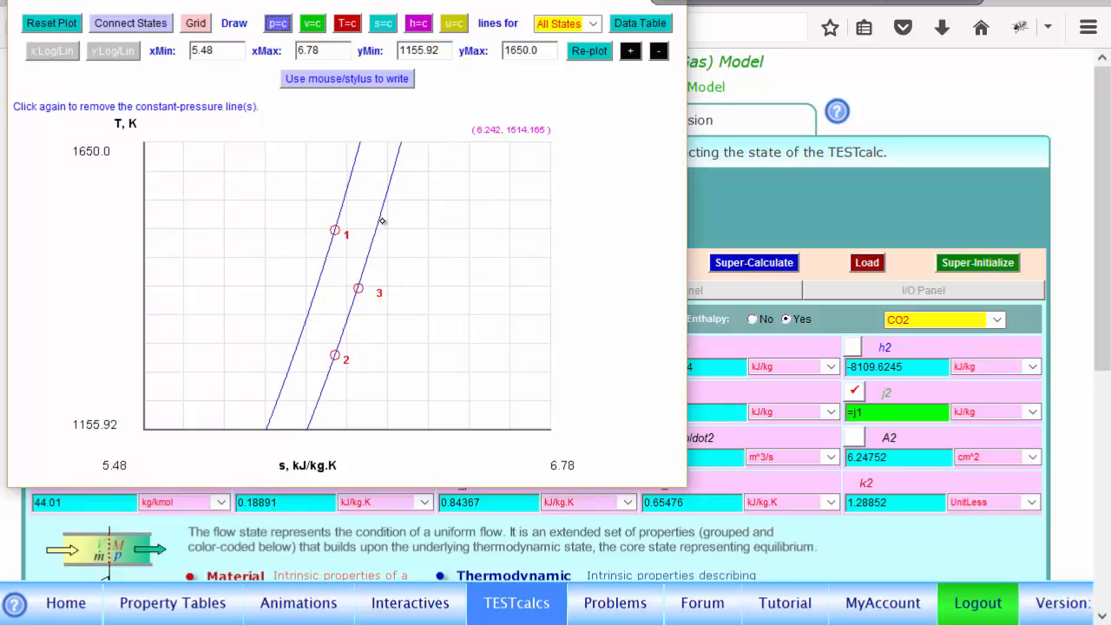
mouse_move(336, 236)
left_mouse_down()
mouse_move(338, 341)
mouse_move(336, 232)
mouse_move(358, 288)
left_mouse_up()
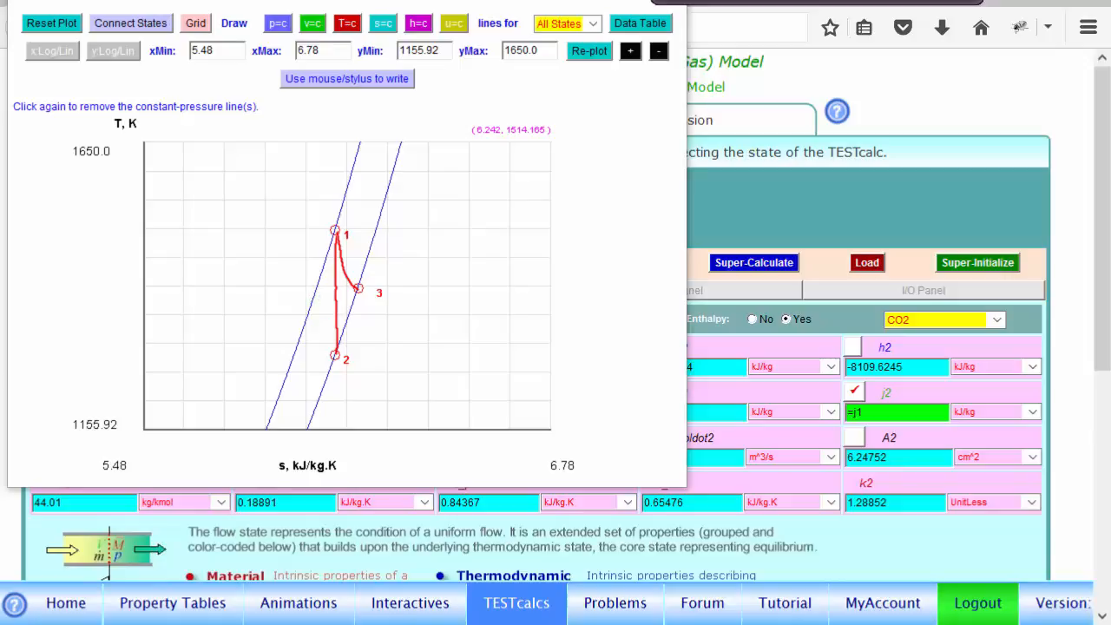
Erase the sketched process paths and close the T-s plot window
left_click(968, 2)
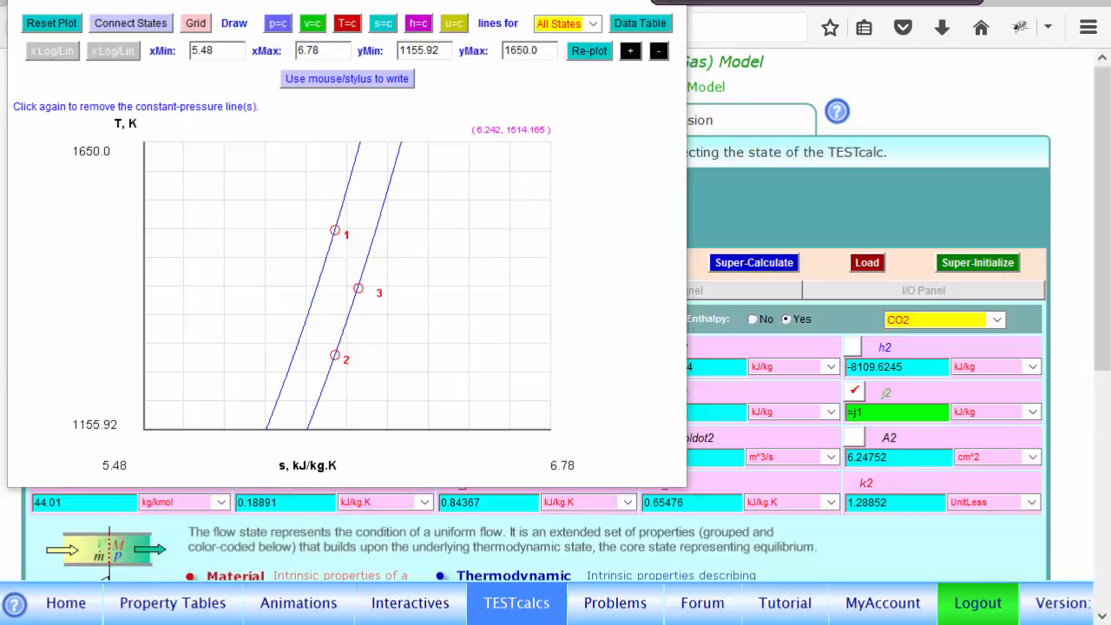
left_click_drag(491, 0, 452, 39)
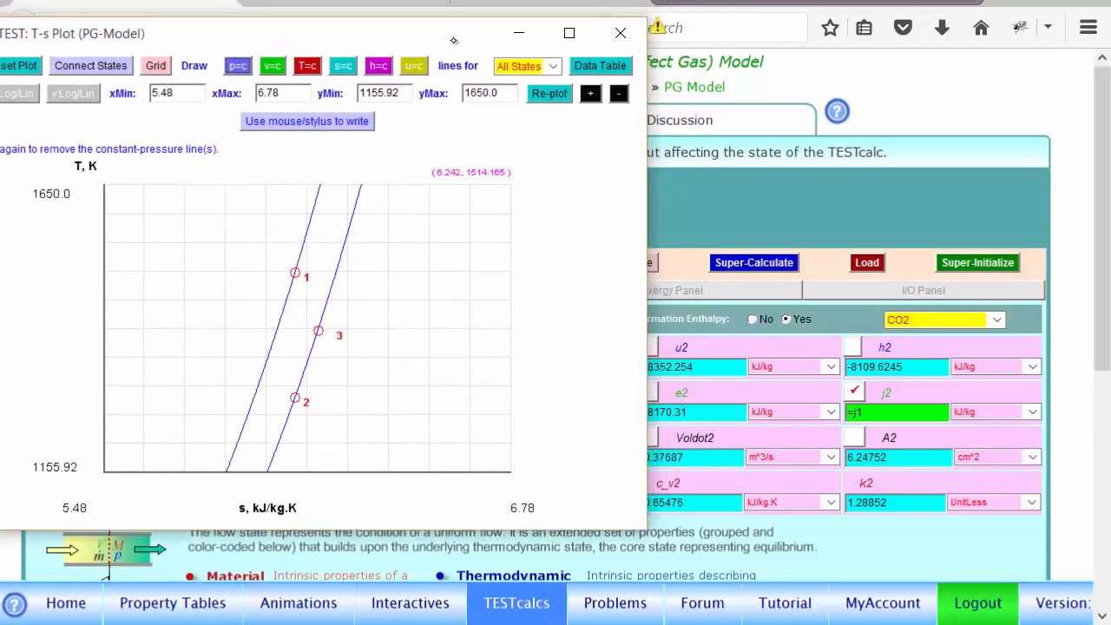
left_click(621, 33)
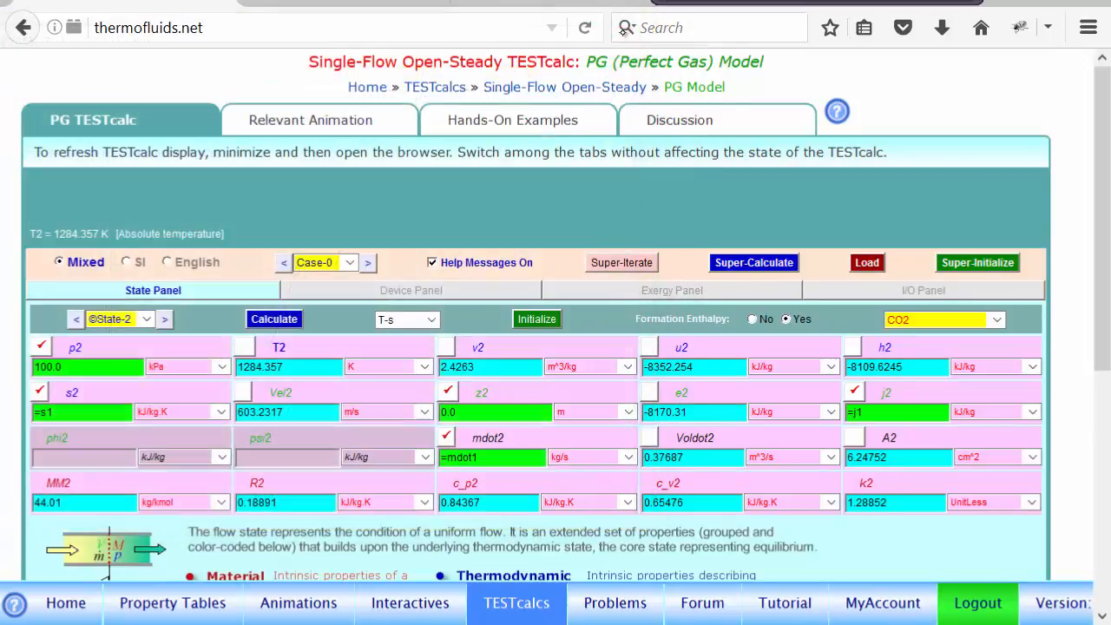
Super-Calculate the solution and copy the generated TEST-code from the States block through the end of the Analysis block
left_click(755, 263)
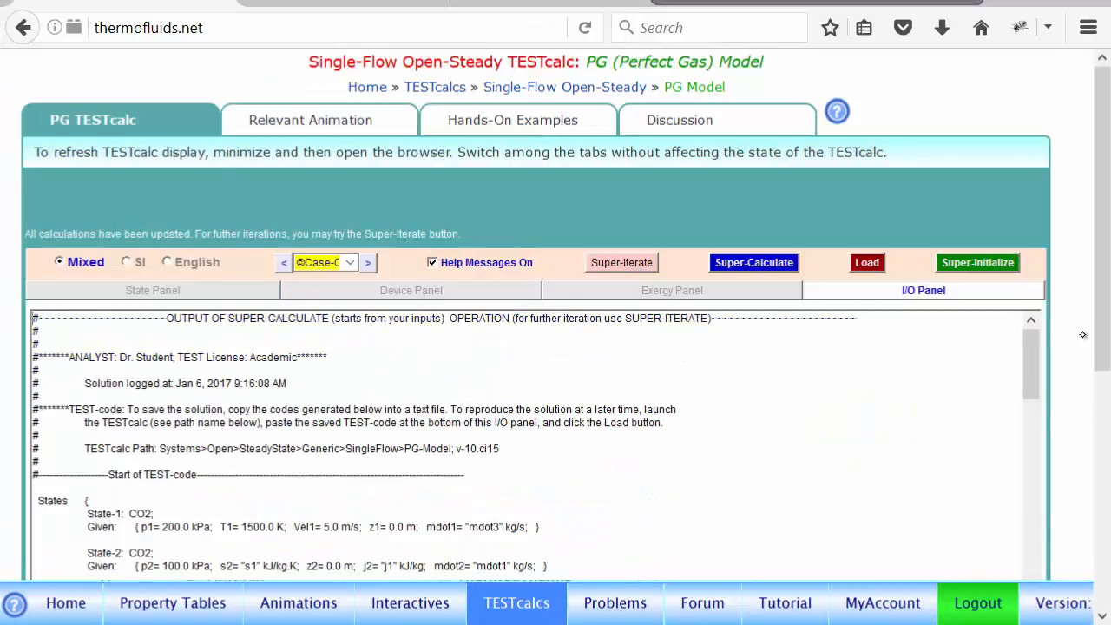
left_click_drag(1095, 347, 1101, 417)
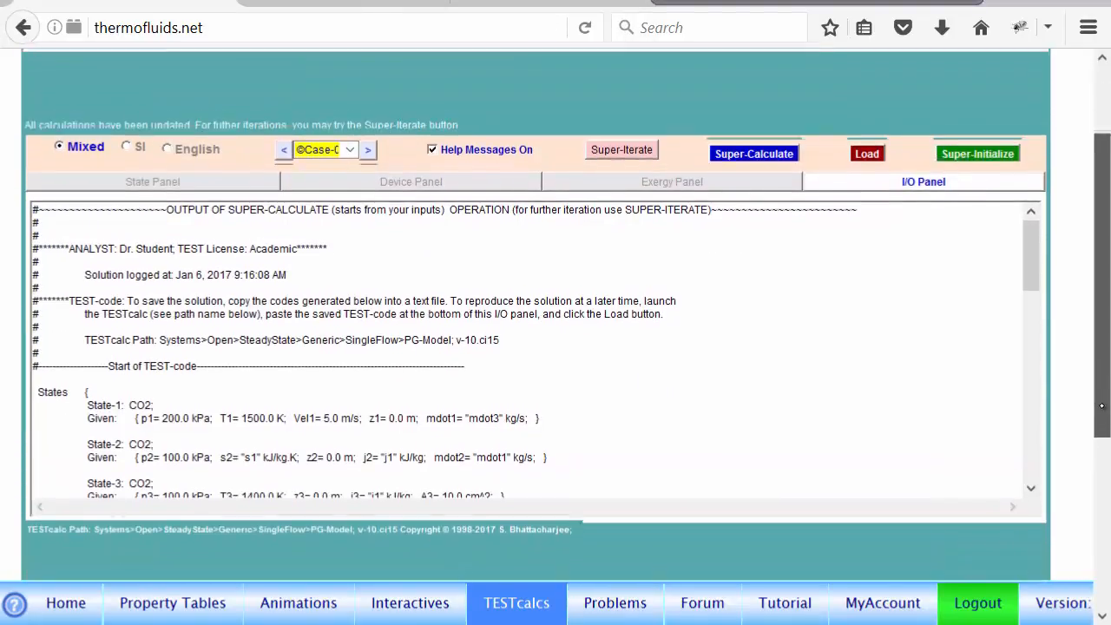
left_click_drag(1030, 248, 1034, 308)
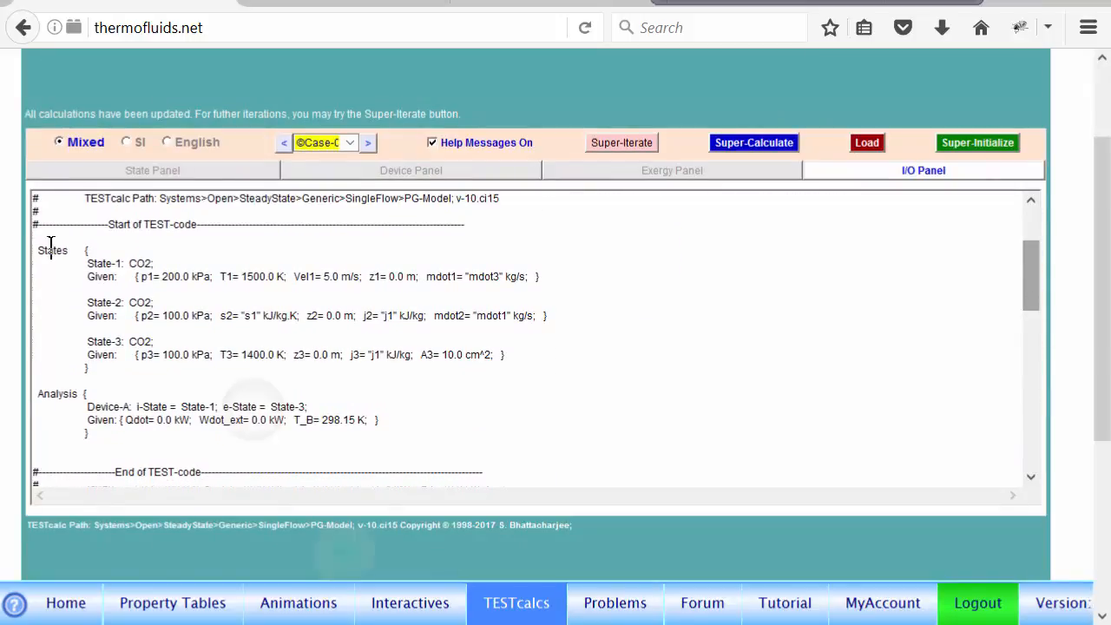
left_click_drag(38, 250, 151, 443)
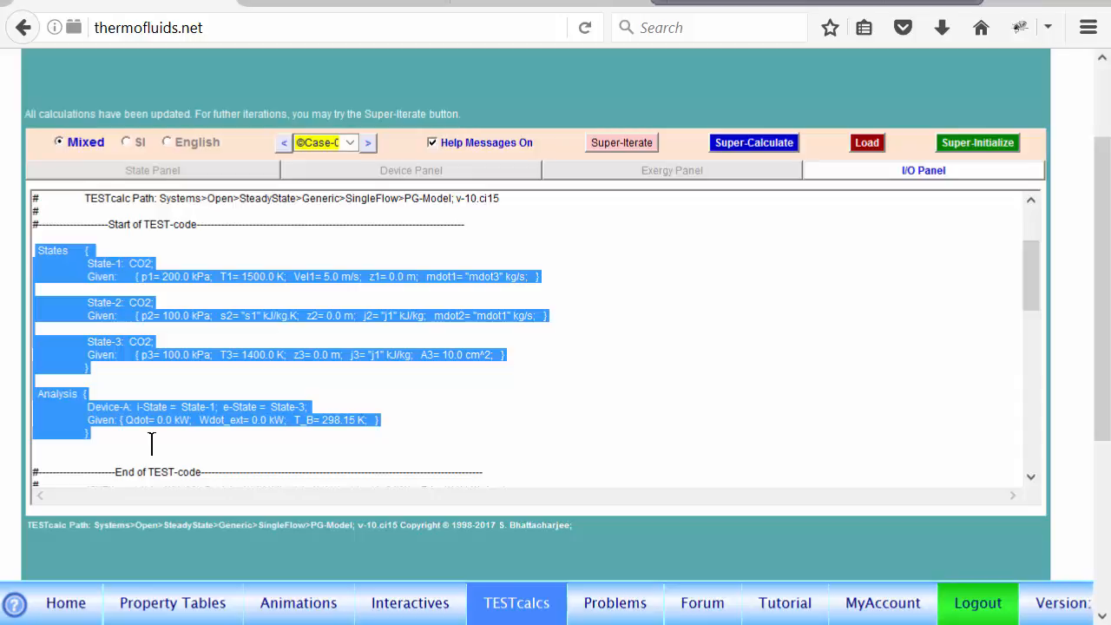
Open the IG Model TESTcalc for generic open-steady single-flow systems
left_click(520, 607)
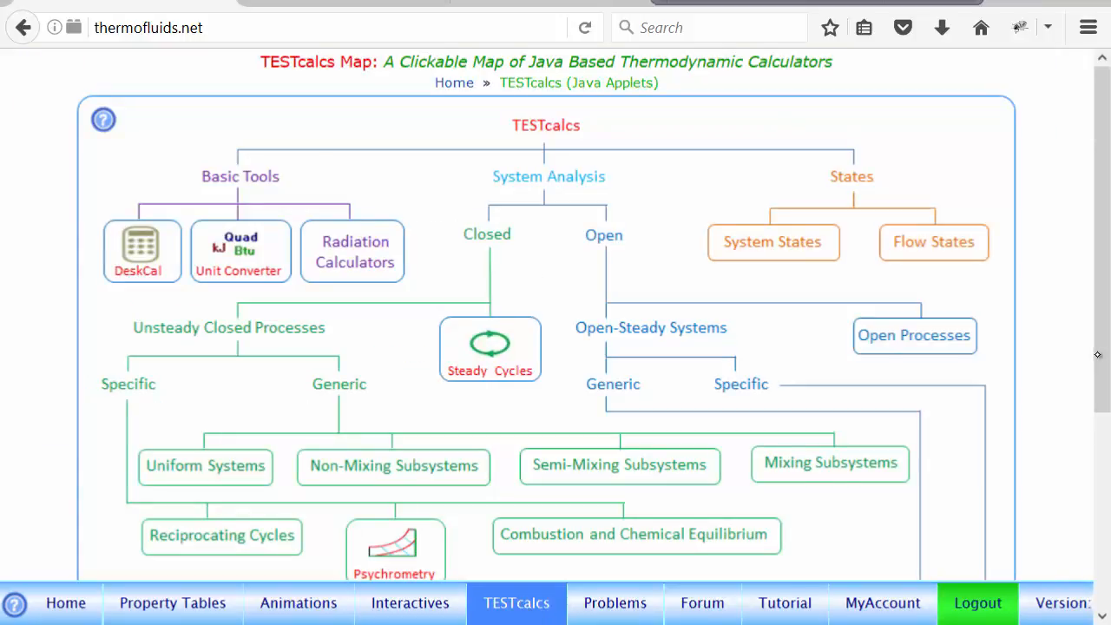
left_click_drag(1099, 352, 1098, 493)
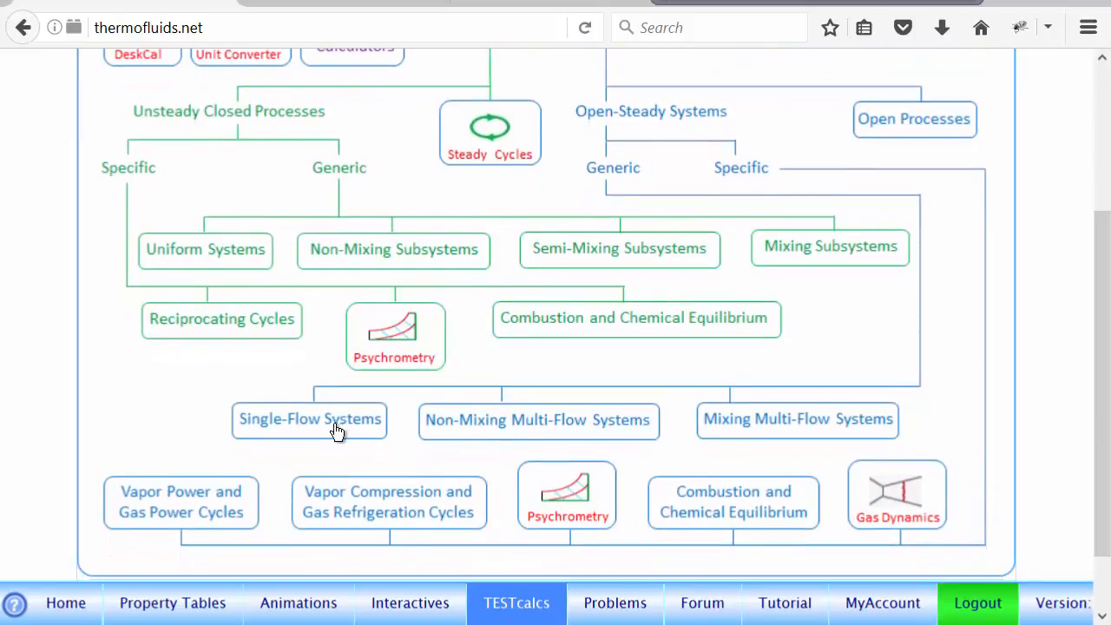
left_click(341, 425)
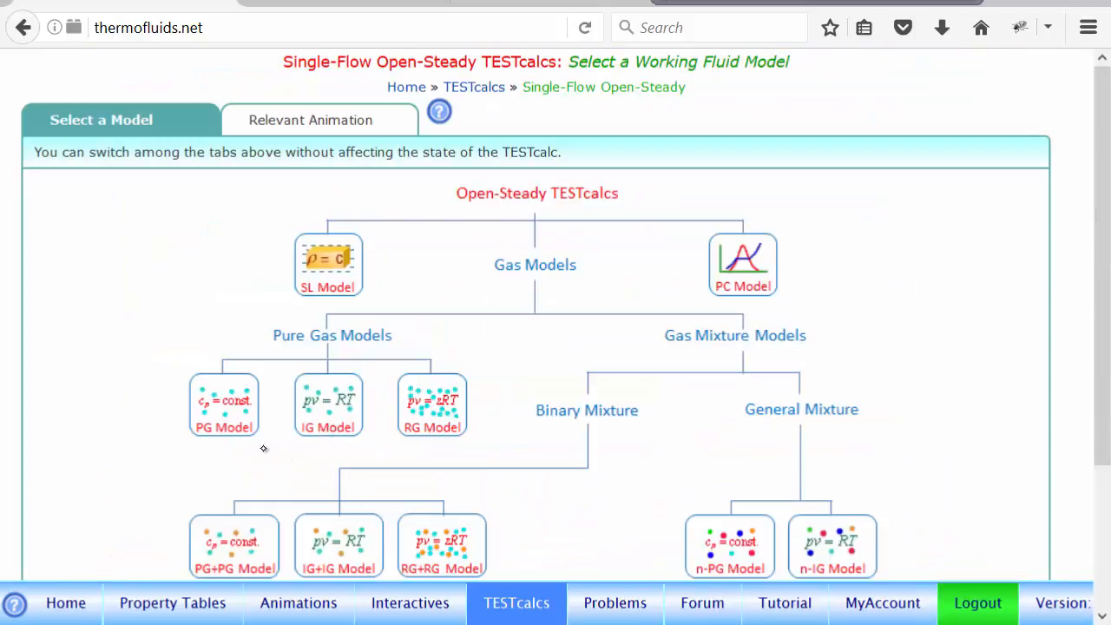
left_click(321, 401)
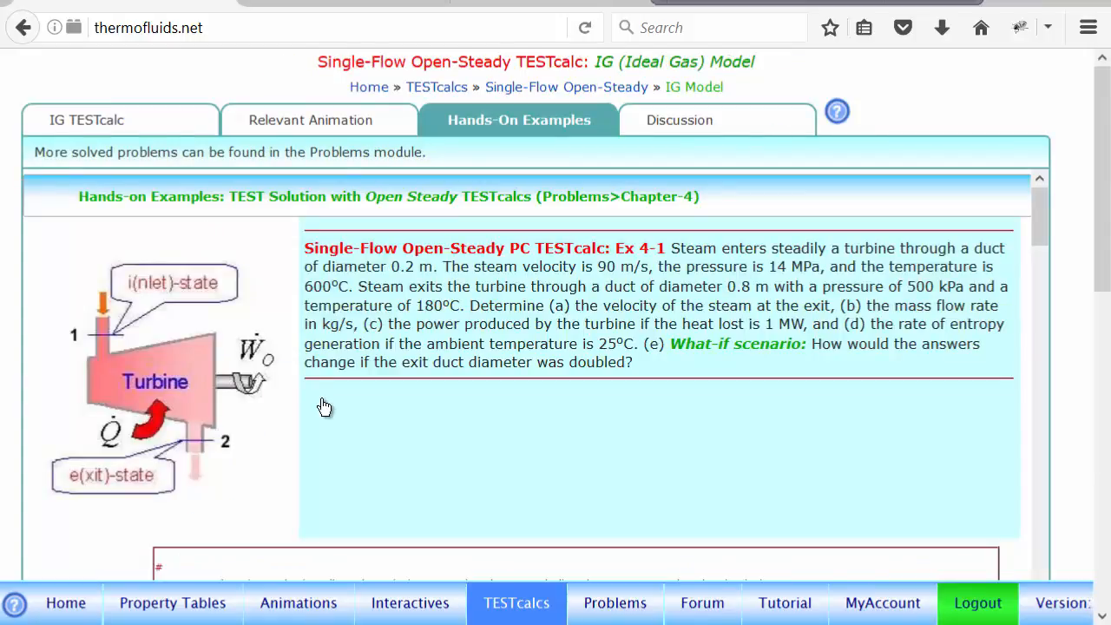
left_click(122, 126)
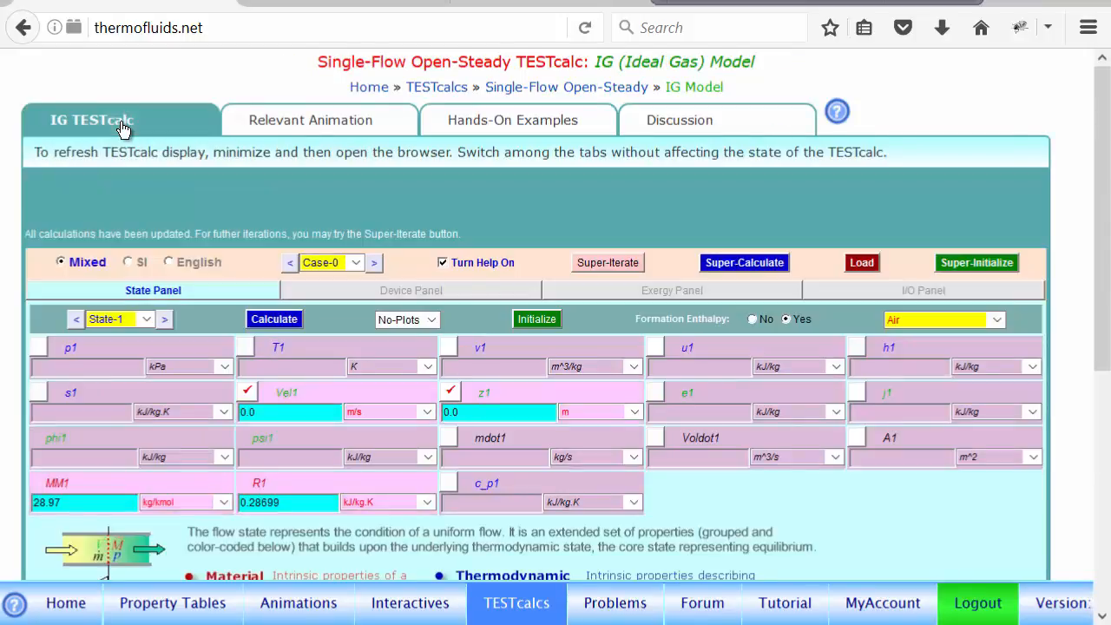
Paste the copied States and Analysis TEST-code at the end of the IG TESTcalc's code text and load it
left_click_drag(1100, 315, 1100, 358)
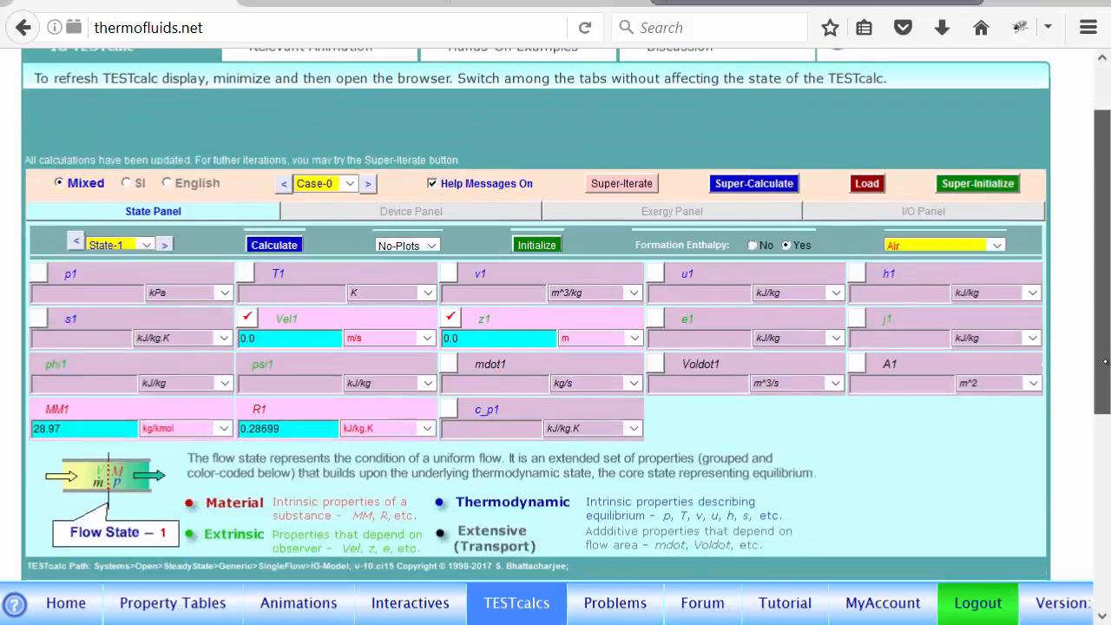
left_click(931, 211)
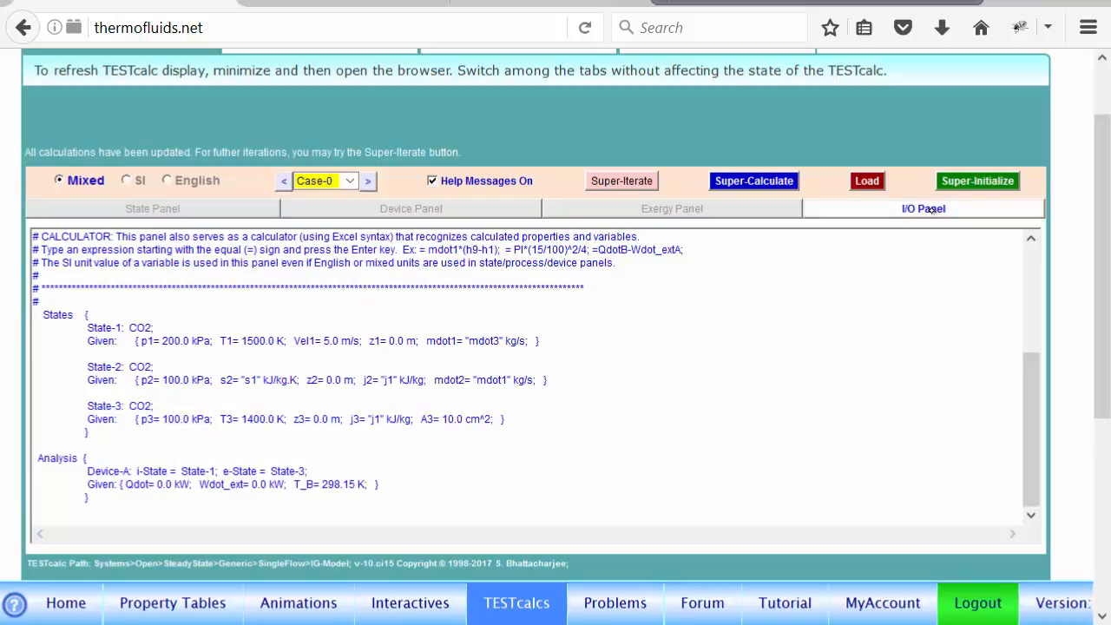
left_click(871, 181)
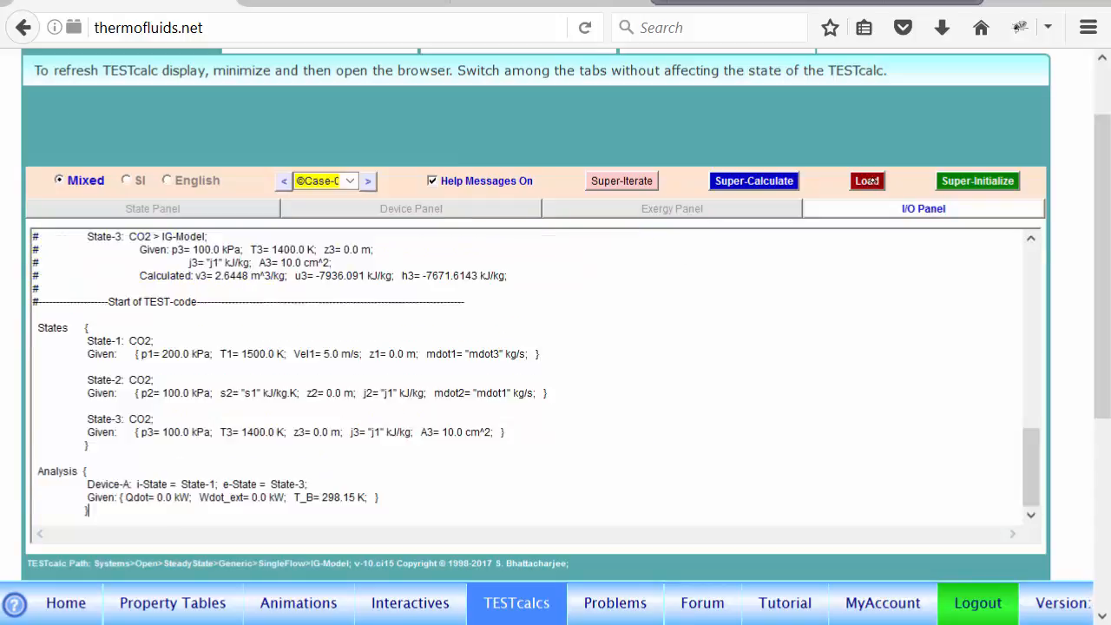
Review the ideal-gas results for State-1 to State-3, highlighting the isentropic exit velocity Vel2
left_click(183, 209)
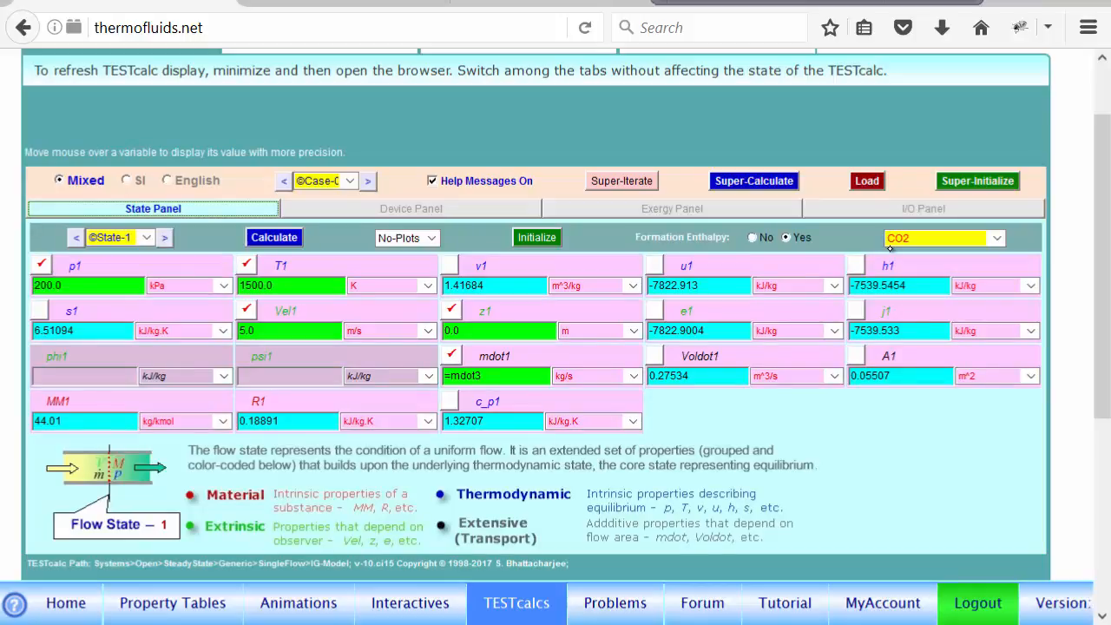
left_click(165, 238)
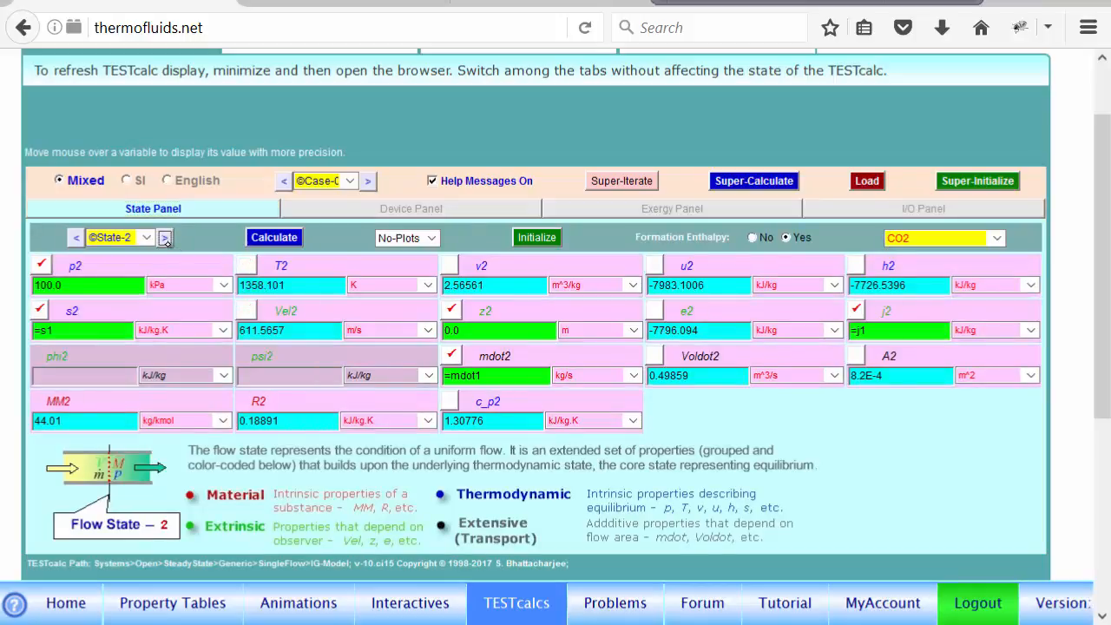
left_click_drag(288, 331, 232, 332)
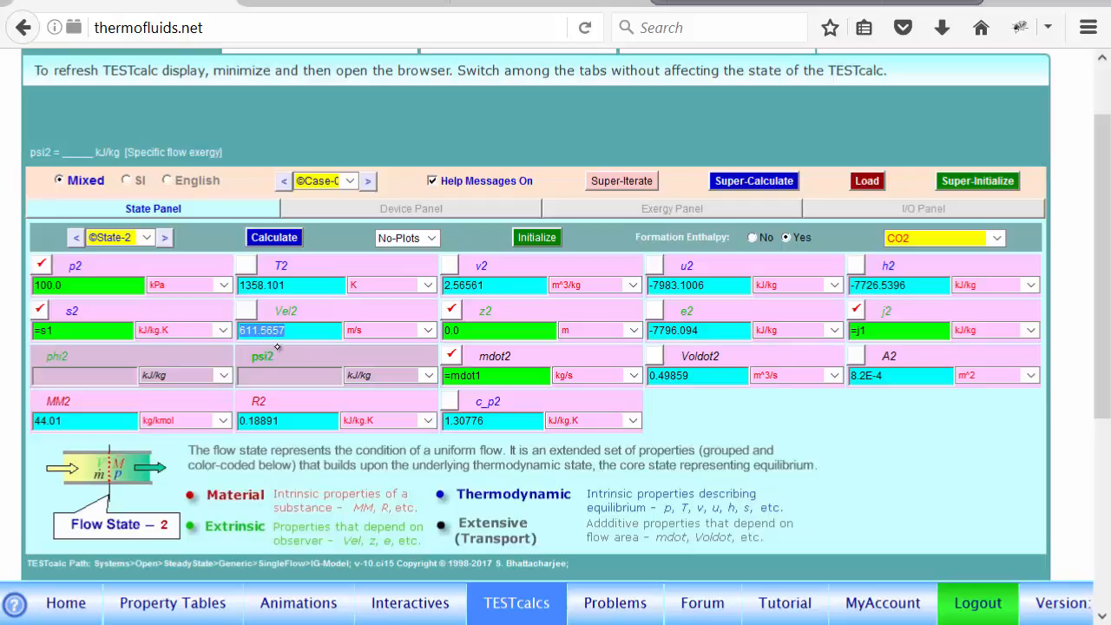
left_click(165, 237)
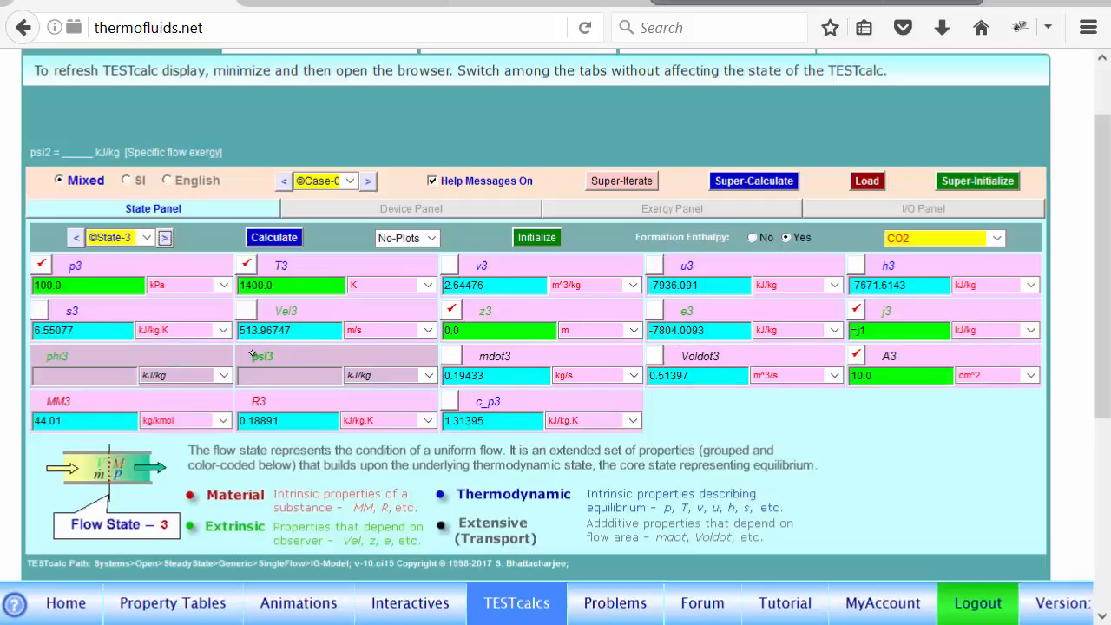